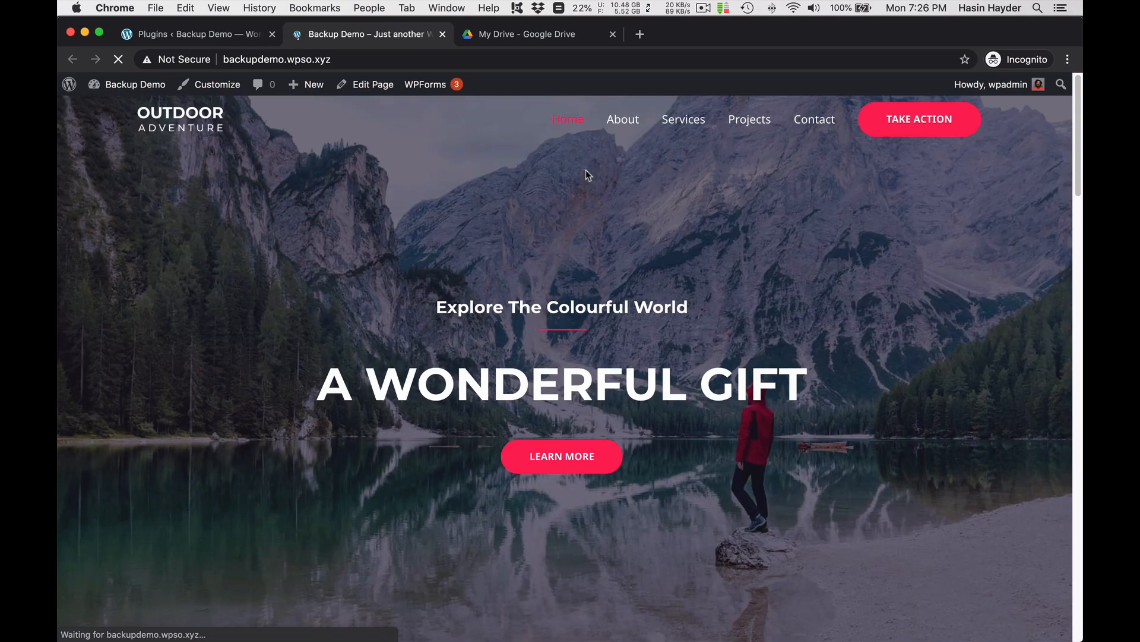
- Look over the demo site's home page and its About page, and return to the home page
{"action": "scroll", "coordinate": [547, 200], "scroll_direction": "down", "scroll_amount": 15}
{"action": "scroll", "coordinate": [548, 205], "scroll_direction": "up", "scroll_amount": 15}
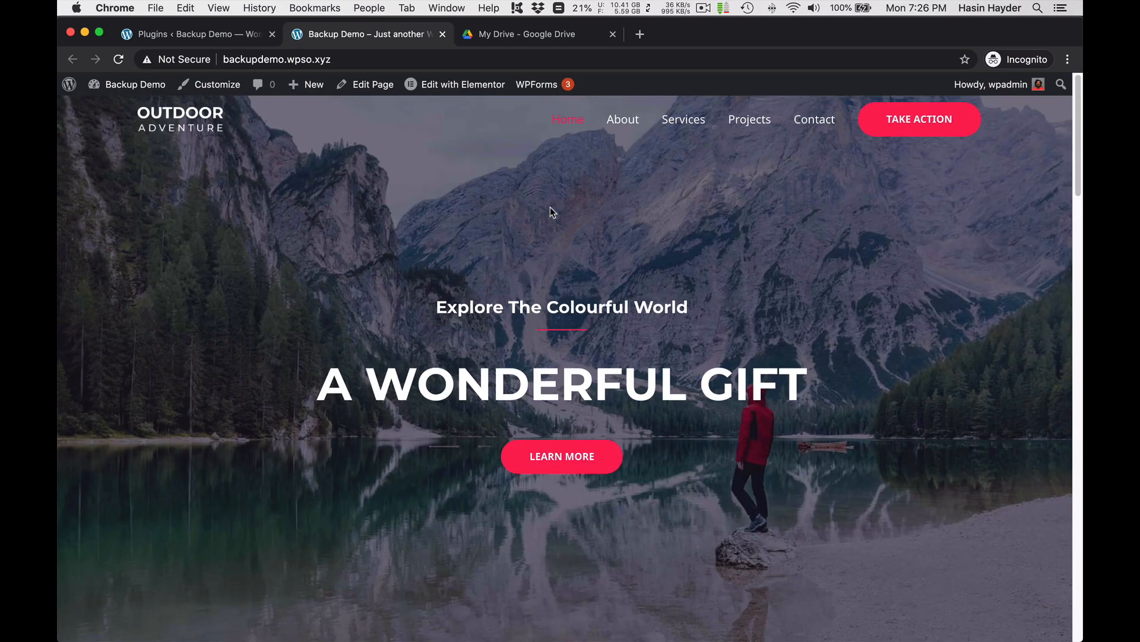
{"action": "left_click", "coordinate": [621, 121]}
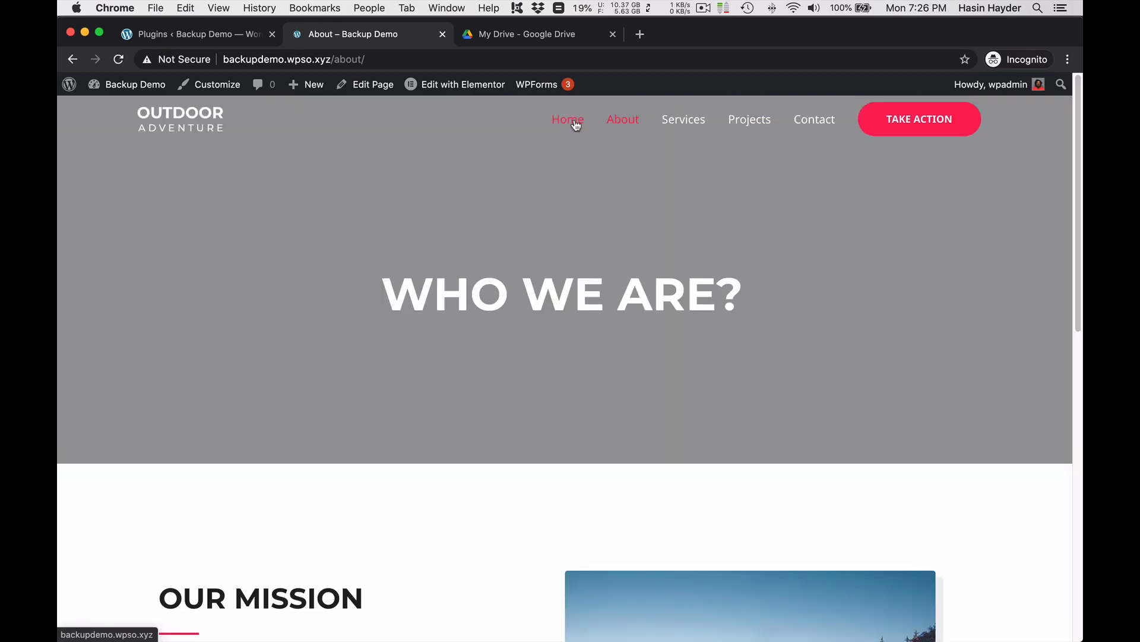
{"action": "left_click", "coordinate": [575, 122]}
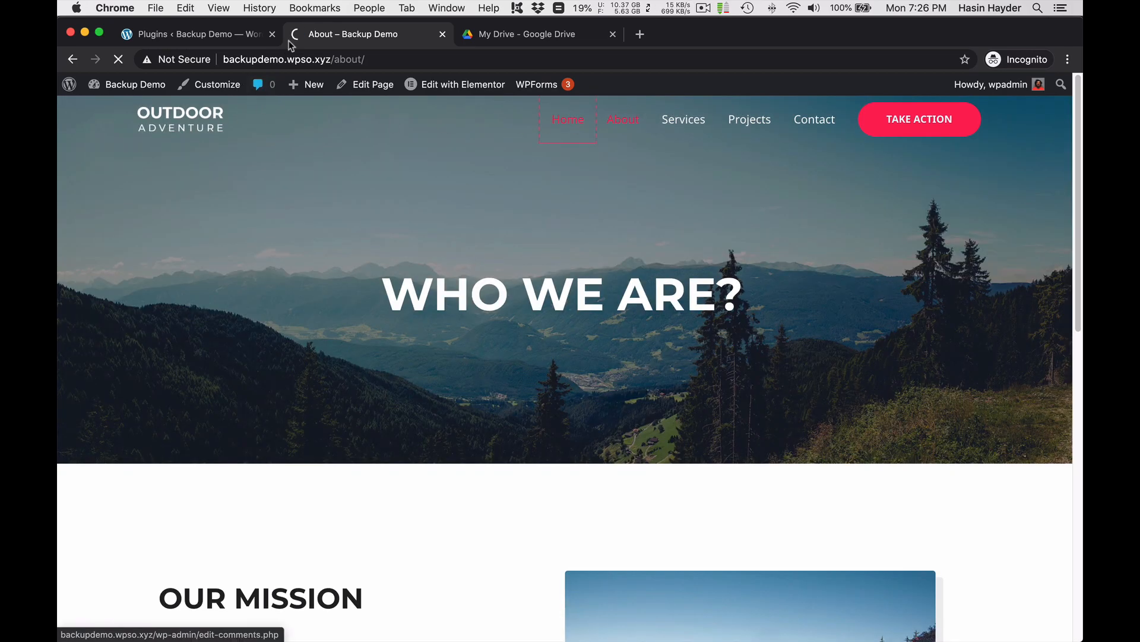
- Search the site's installed plugins for updraftplus
{"action": "left_click", "coordinate": [208, 36]}
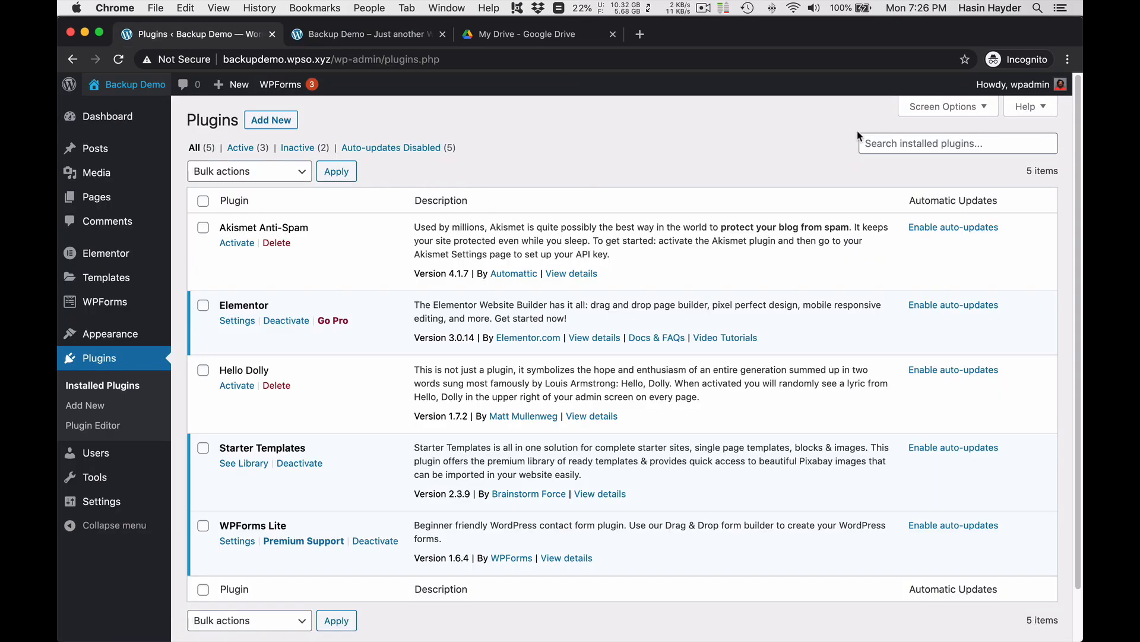
{"action": "left_click", "coordinate": [895, 143]}
{"action": "type", "text": "updra"}
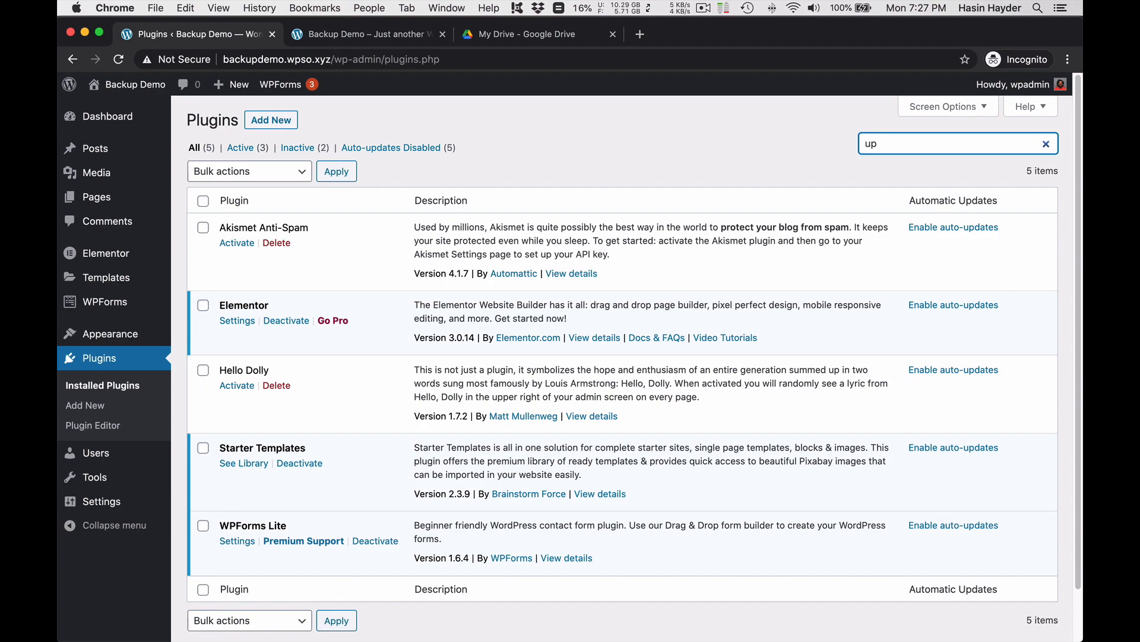
{"action": "type", "text": "ftplus"}
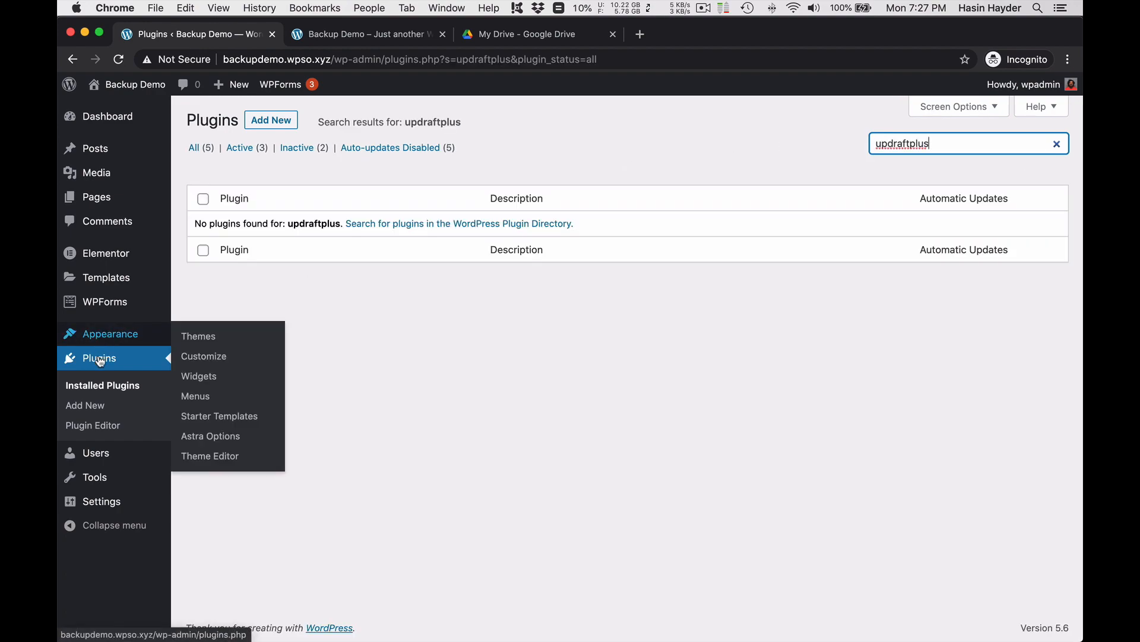
- Search the WordPress plugin directory for updraftplus and install the UpdraftPlus WordPress Backup Plugin
{"action": "left_click", "coordinate": [271, 120]}
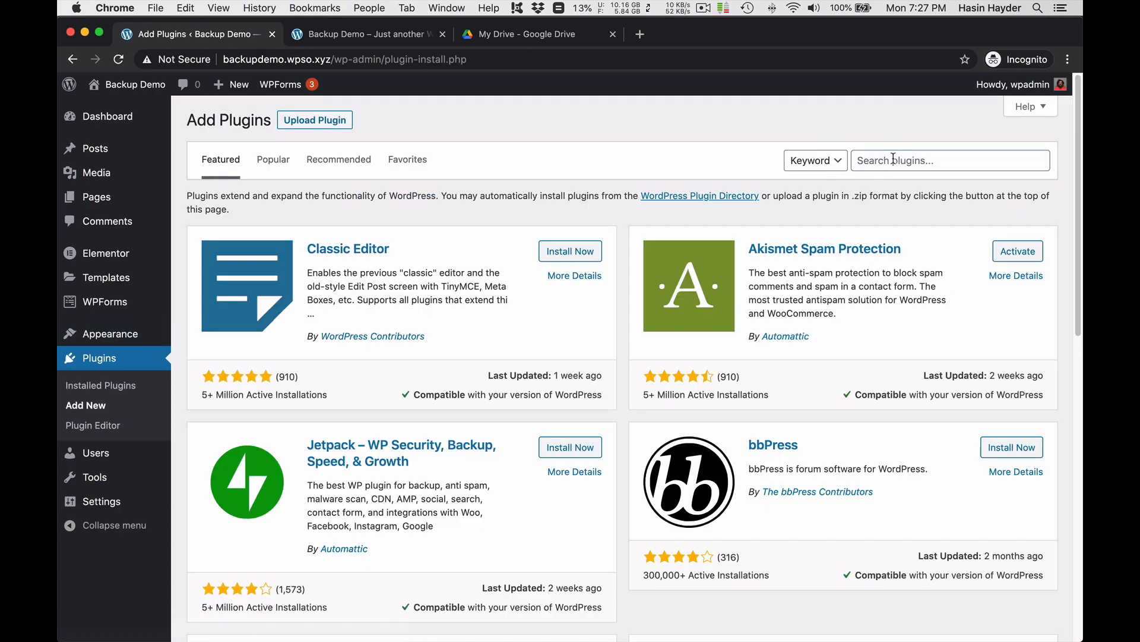
{"action": "left_click", "coordinate": [915, 160]}
{"action": "type", "text": "updraftplus"}
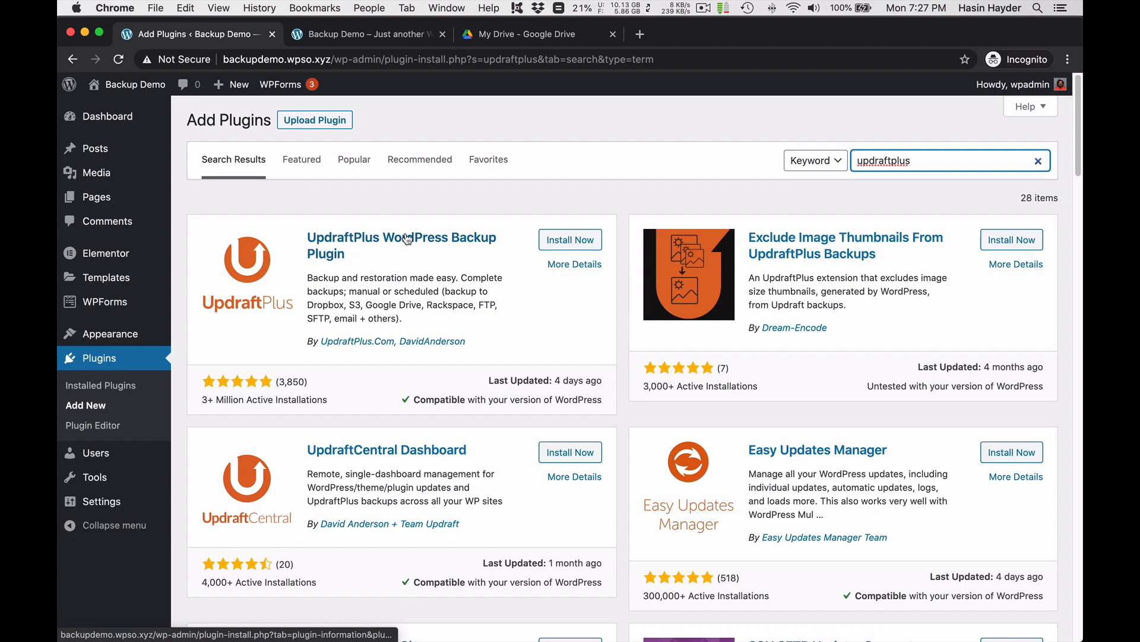
{"action": "left_click", "coordinate": [552, 240]}
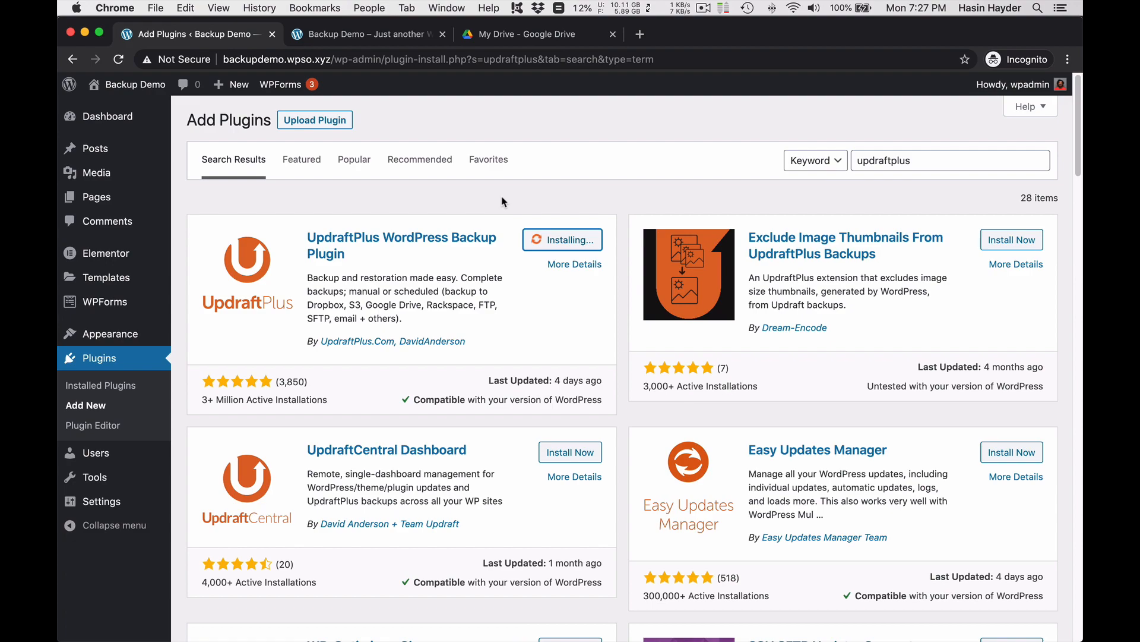
- Activate the newly installed UpdraftPlus plugin and dismiss its welcome popup
{"action": "key", "text": "ctrl+Tab"}
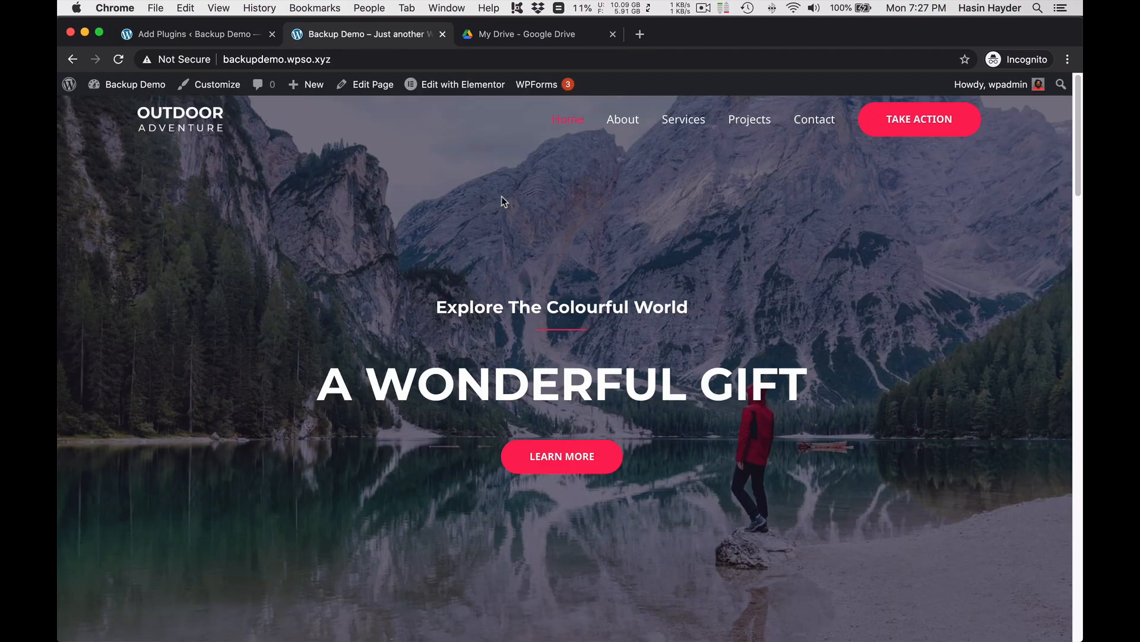
{"action": "left_click", "coordinate": [208, 34]}
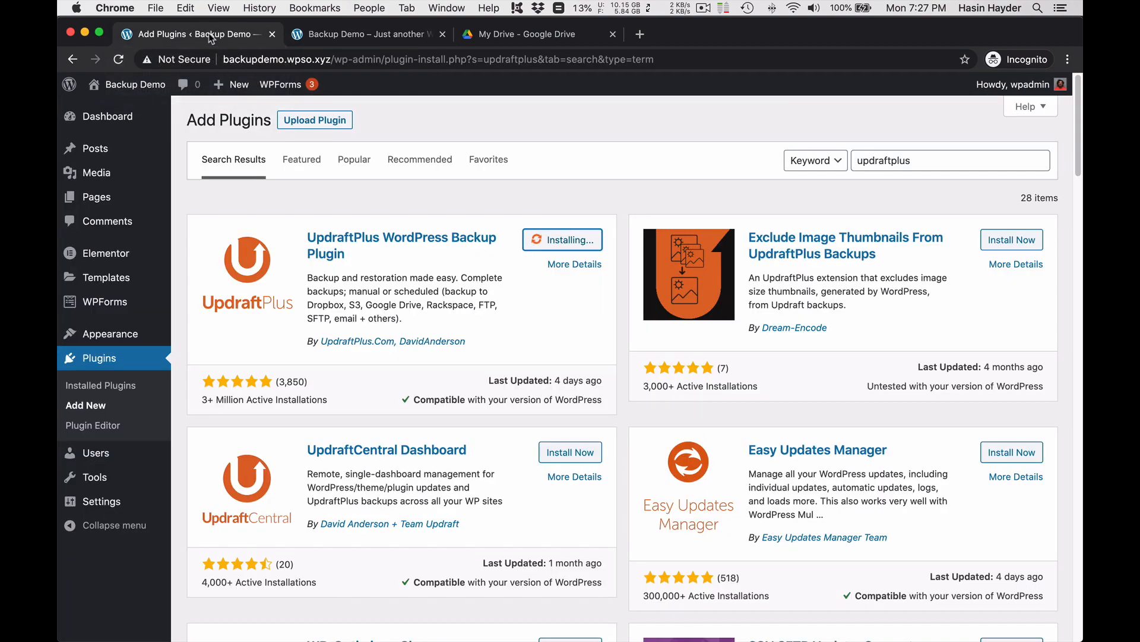
{"action": "left_click", "coordinate": [570, 243]}
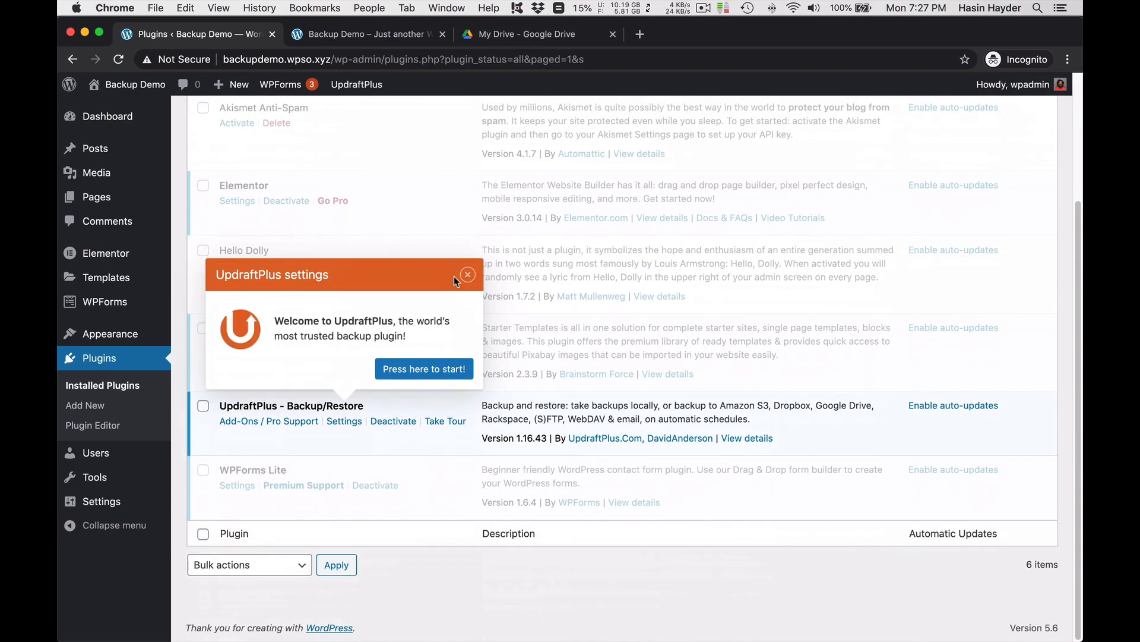
{"action": "left_click", "coordinate": [468, 275]}
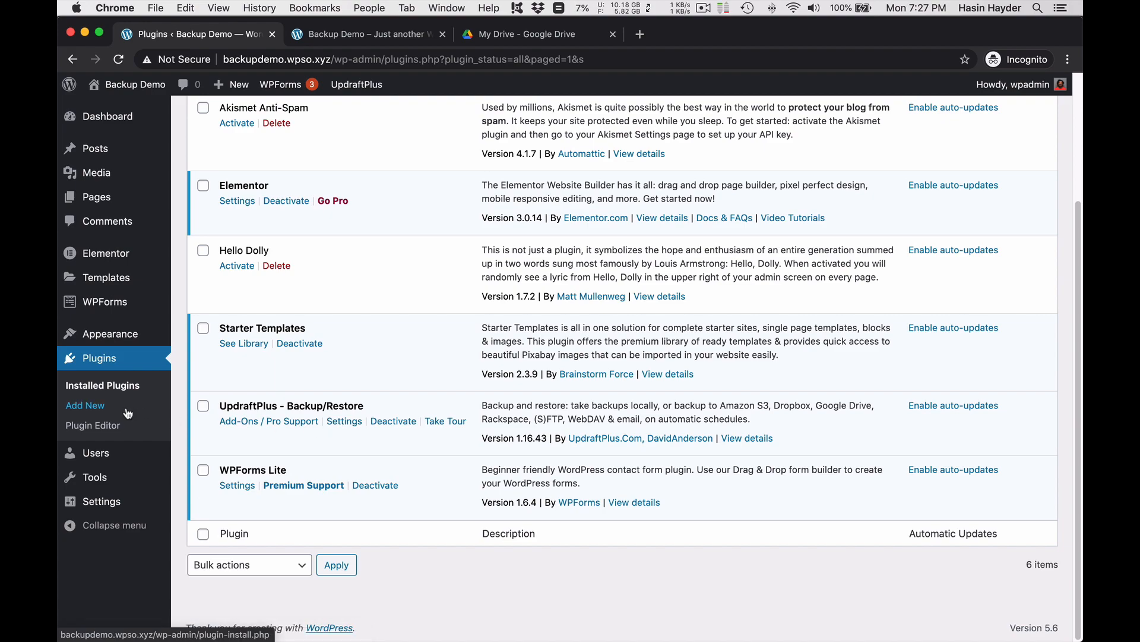
- Go to the UpdraftPlus Backups settings and run a new backup that includes both the database and the files
{"action": "mouse_move", "coordinate": [104, 503]}
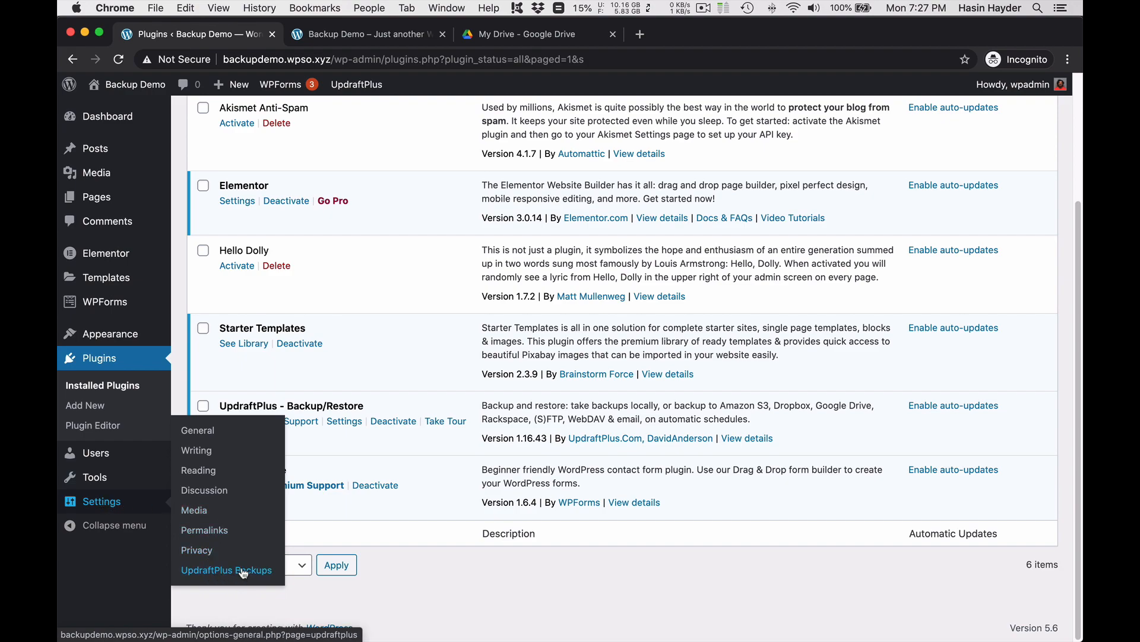
{"action": "left_click", "coordinate": [211, 572]}
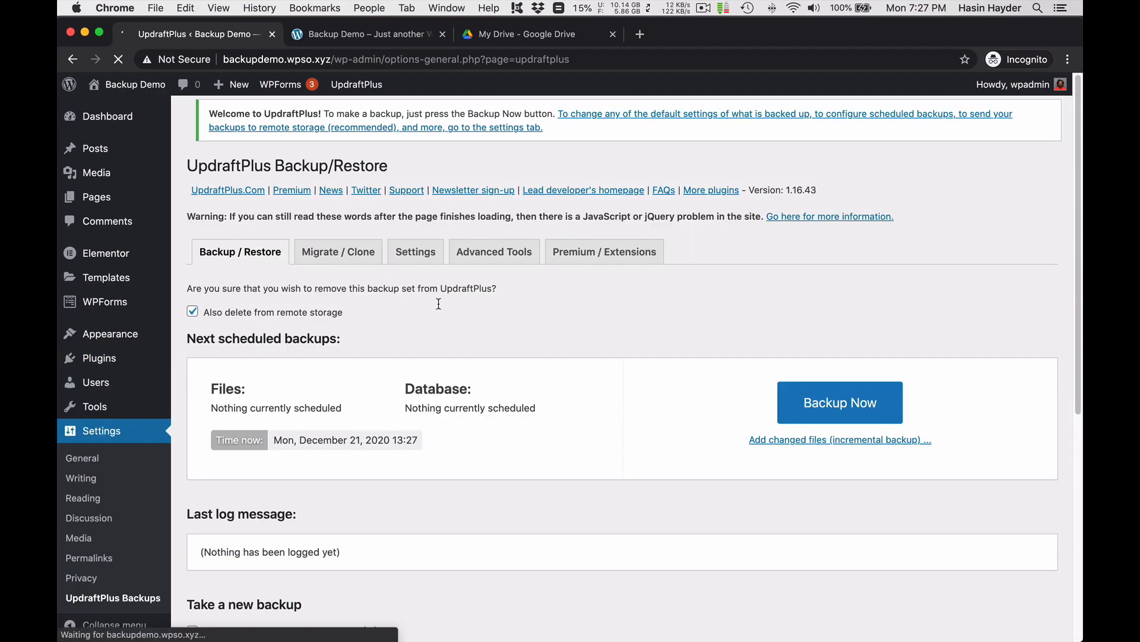
{"action": "scroll", "coordinate": [687, 325], "scroll_direction": "down", "scroll_amount": 3}
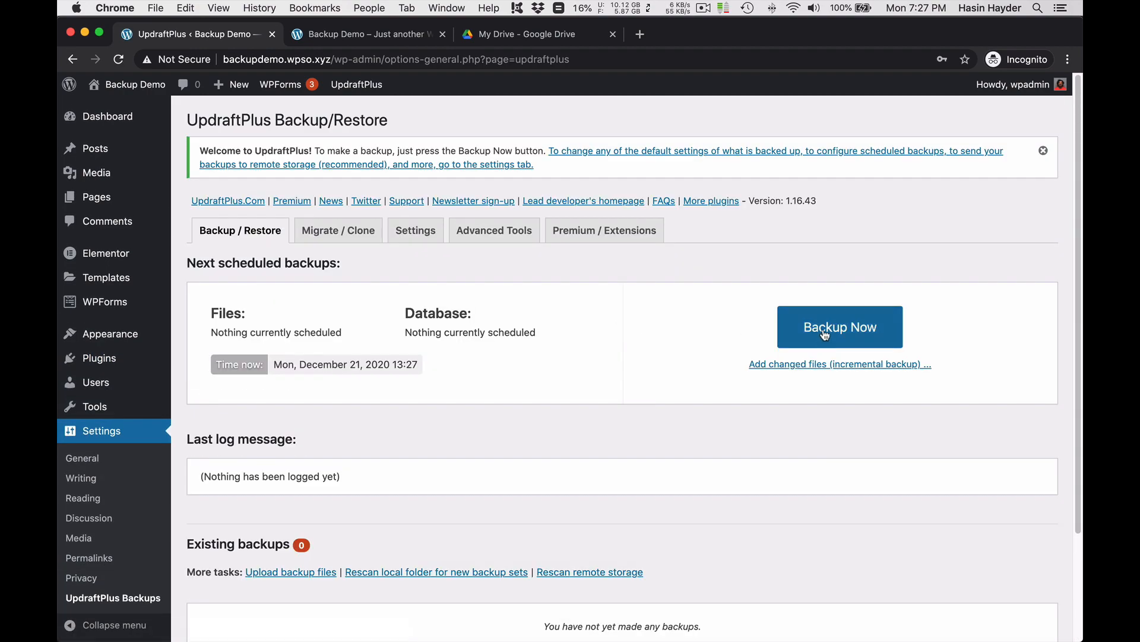
{"action": "left_click", "coordinate": [825, 334]}
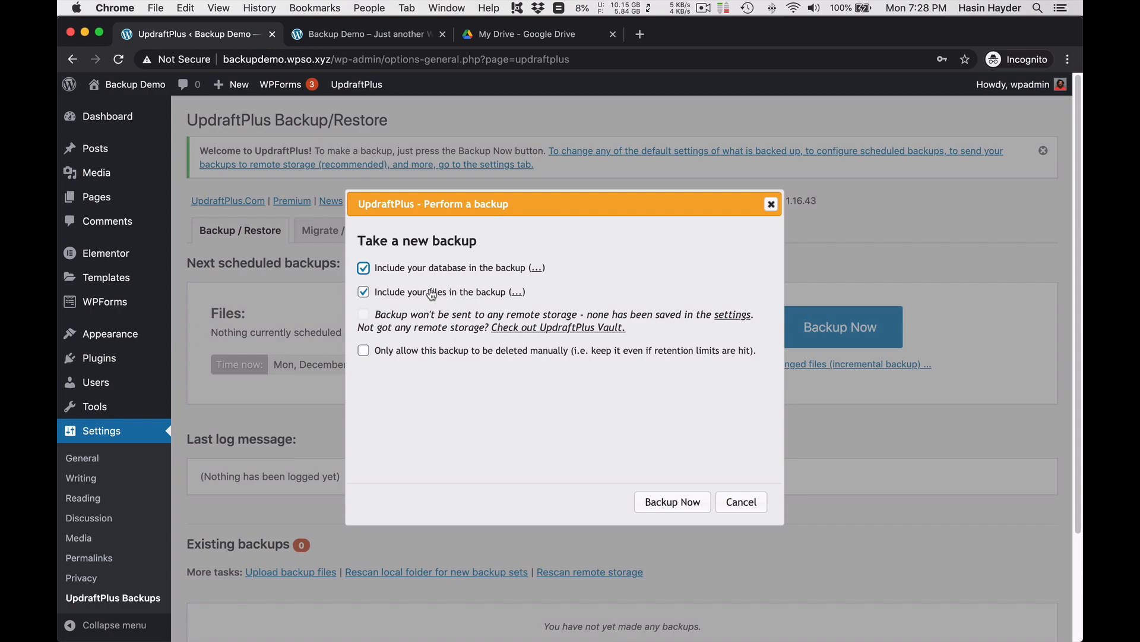
{"action": "left_click", "coordinate": [668, 504]}
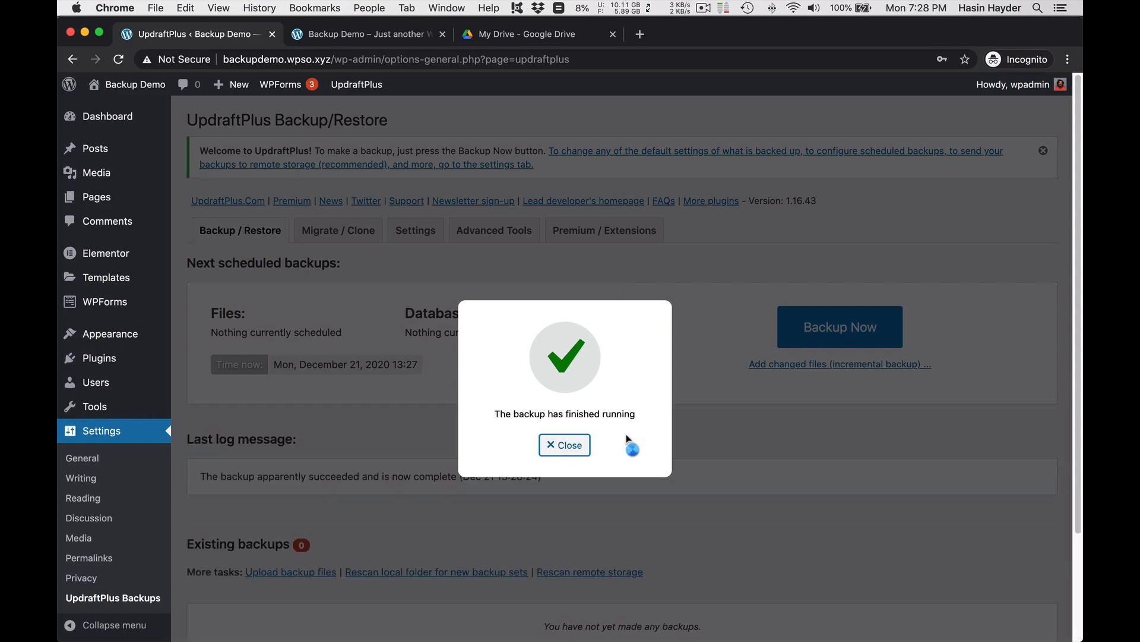
{"action": "left_click", "coordinate": [564, 446]}
- Bring up the download options for the backup's Database and Plugins archives, and dismiss both entries
{"action": "scroll", "coordinate": [515, 367], "scroll_direction": "down", "scroll_amount": 2}
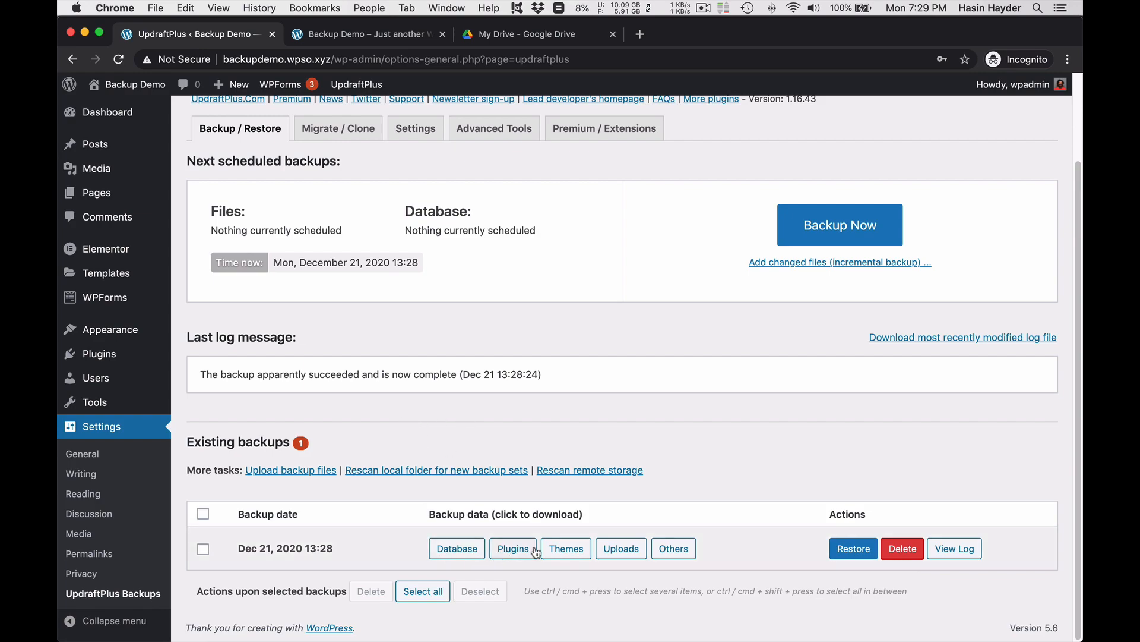
{"action": "left_click", "coordinate": [452, 549]}
{"action": "scroll", "coordinate": [380, 429], "scroll_direction": "down", "scroll_amount": 2}
{"action": "scroll", "coordinate": [381, 430], "scroll_direction": "down", "scroll_amount": 2}
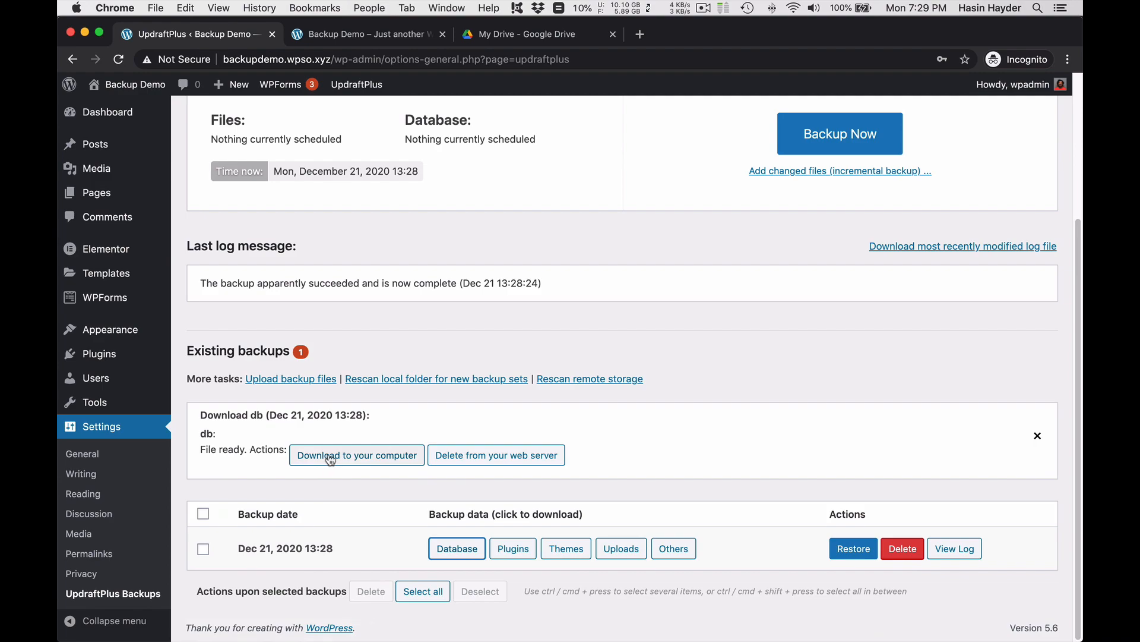
{"action": "left_click", "coordinate": [516, 551]}
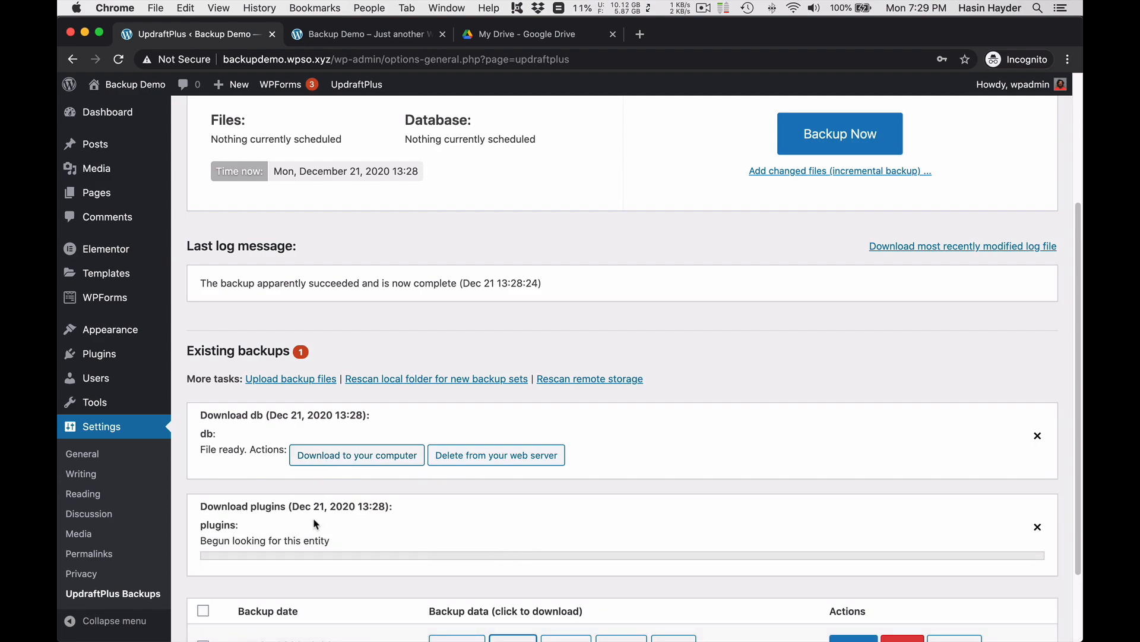
{"action": "left_click", "coordinate": [1038, 435]}
{"action": "left_click", "coordinate": [1038, 435]}
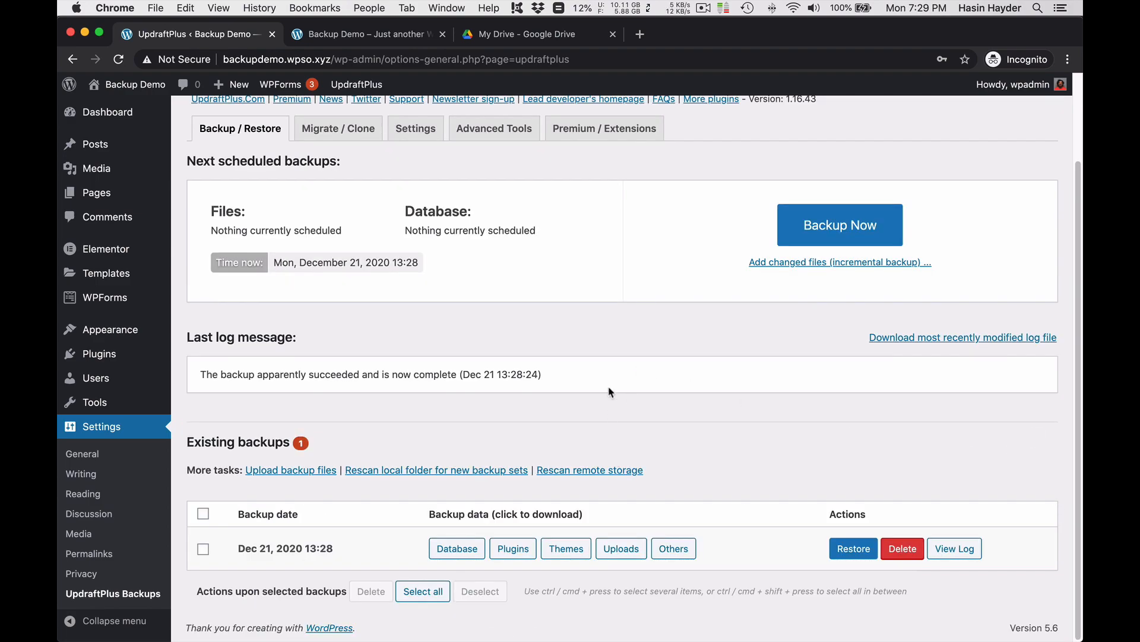
- Run another backup that includes only the database, with the files excluded
{"action": "scroll", "coordinate": [597, 419], "scroll_direction": "up", "scroll_amount": 3}
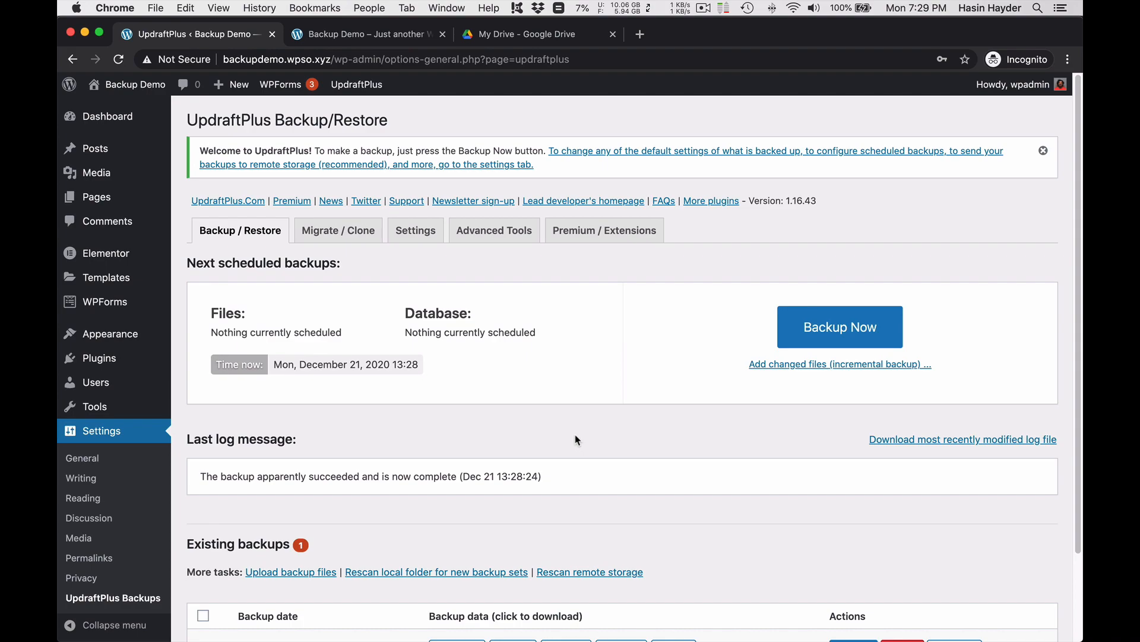
{"action": "left_click", "coordinate": [811, 327]}
{"action": "left_click", "coordinate": [374, 292]}
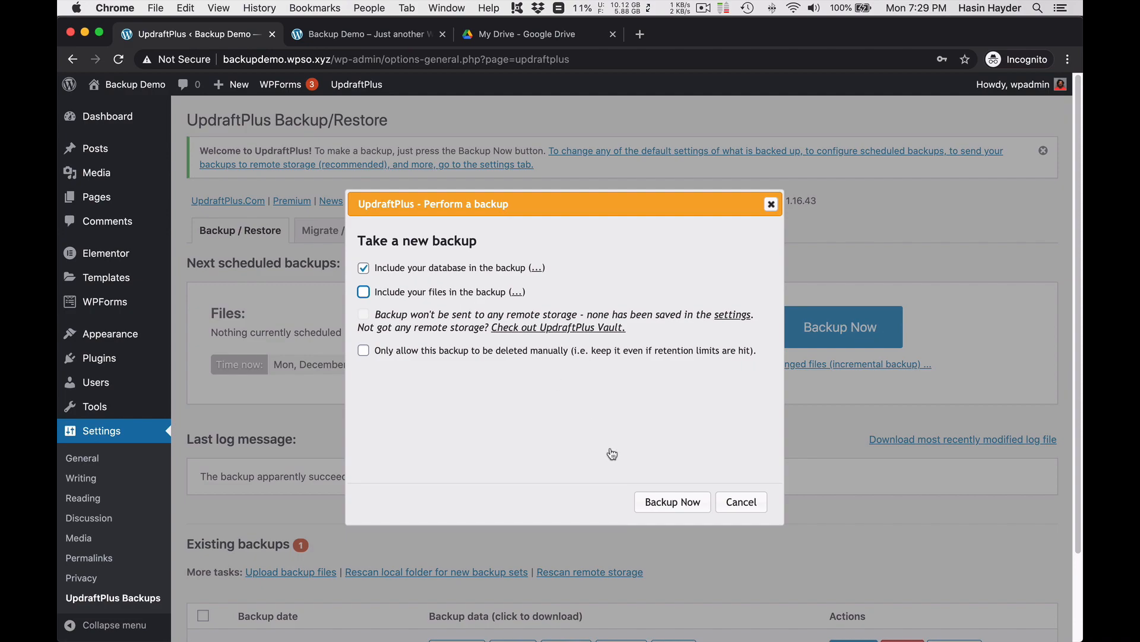
{"action": "left_click", "coordinate": [680, 502]}
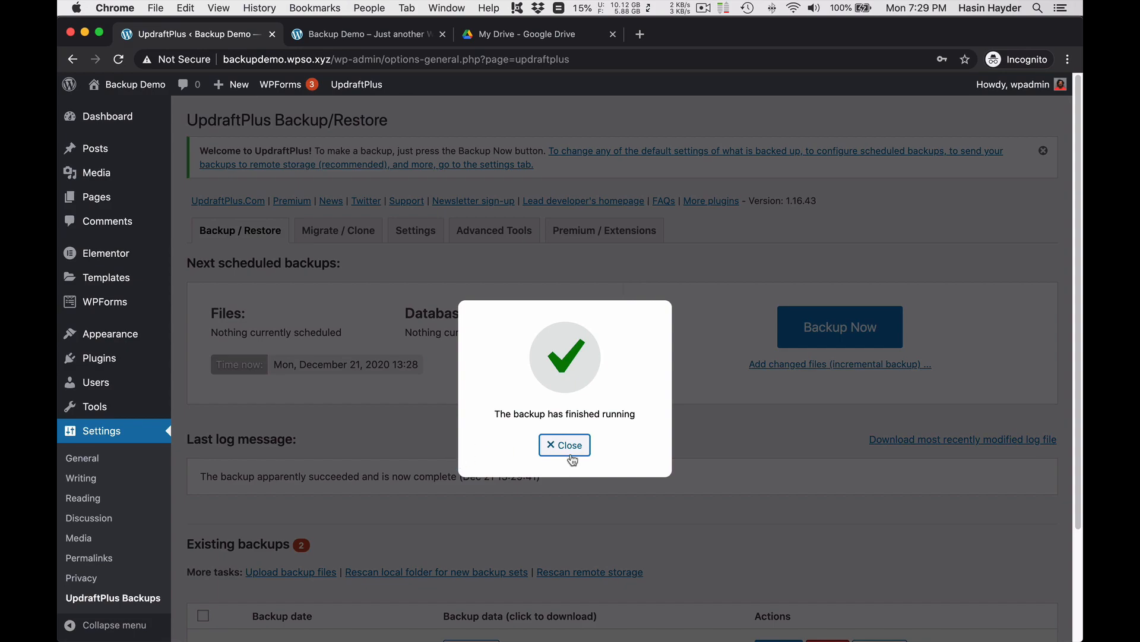
{"action": "left_click", "coordinate": [545, 445]}
- Reload the UpdraftPlus page and review the list of existing backups
{"action": "scroll", "coordinate": [486, 423], "scroll_direction": "down", "scroll_amount": 5}
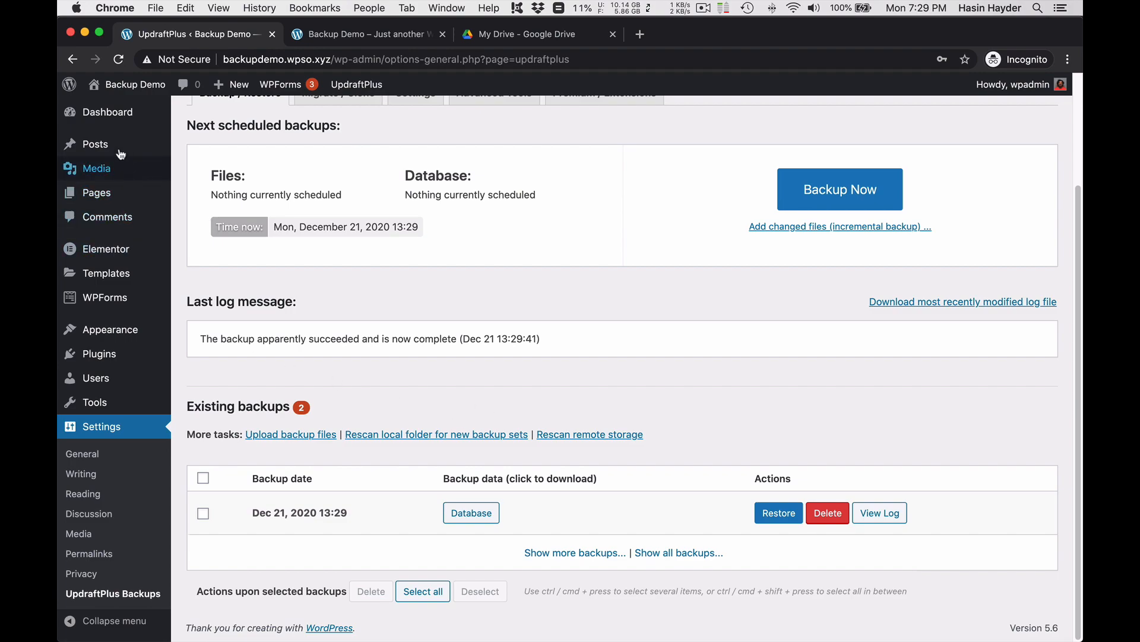
{"action": "left_click", "coordinate": [118, 61]}
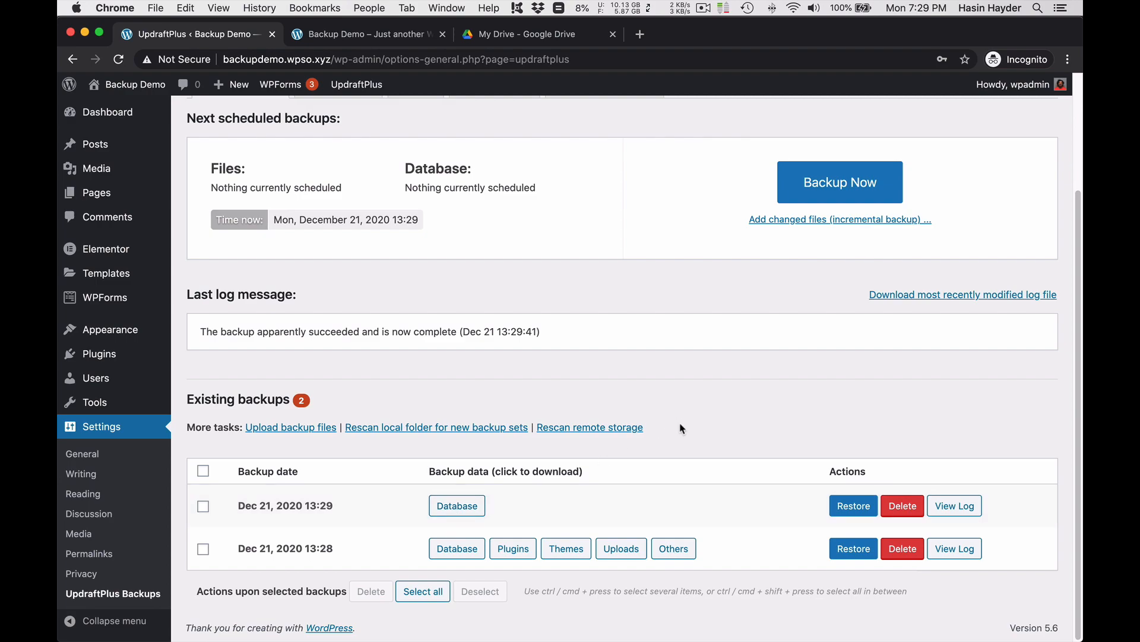
{"action": "scroll", "coordinate": [682, 429], "scroll_direction": "up", "scroll_amount": 1}
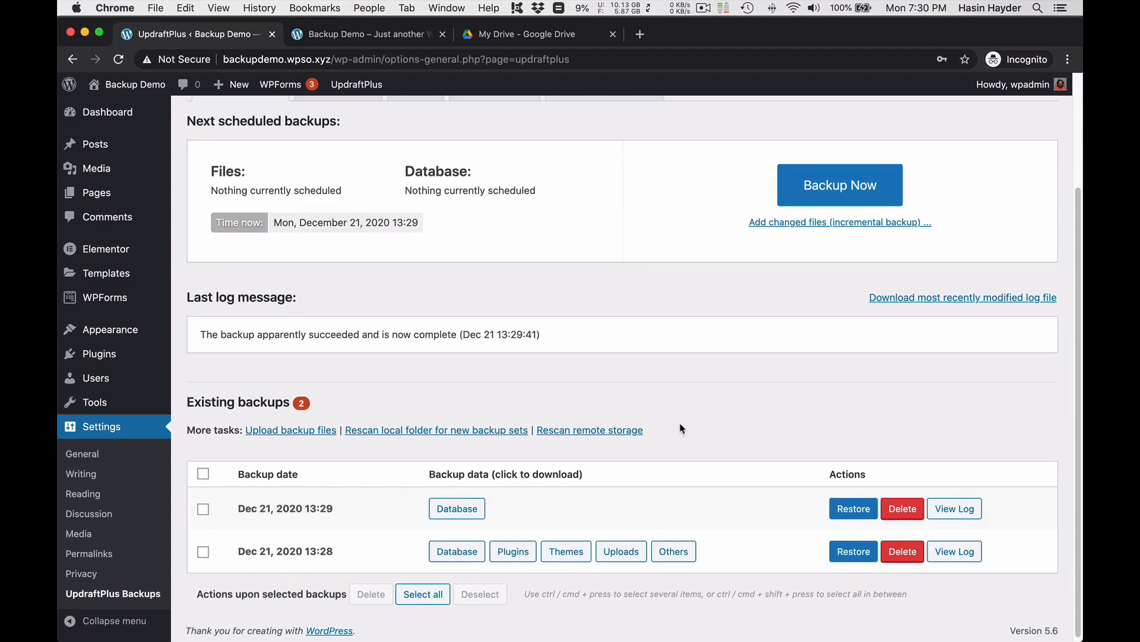
{"action": "scroll", "coordinate": [681, 429], "scroll_direction": "down", "scroll_amount": 1}
{"action": "scroll", "coordinate": [682, 429], "scroll_direction": "up", "scroll_amount": 5}
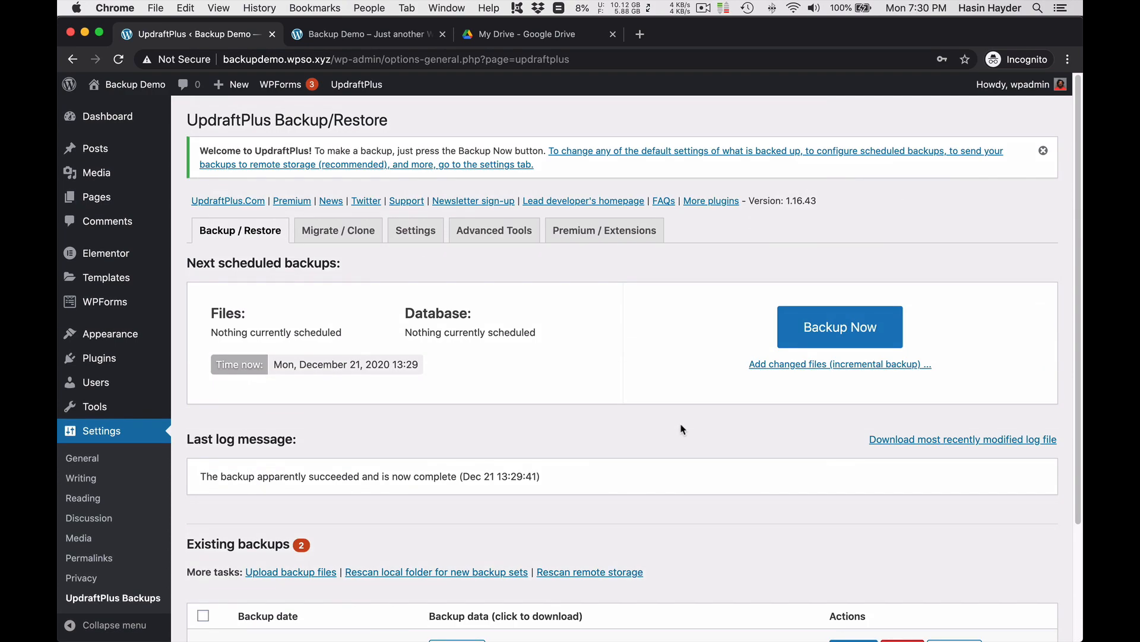
- Review the Migrate / Clone options and return to the Backup / Restore section
{"action": "left_click", "coordinate": [325, 239]}
{"action": "scroll", "coordinate": [457, 430], "scroll_direction": "down", "scroll_amount": 3}
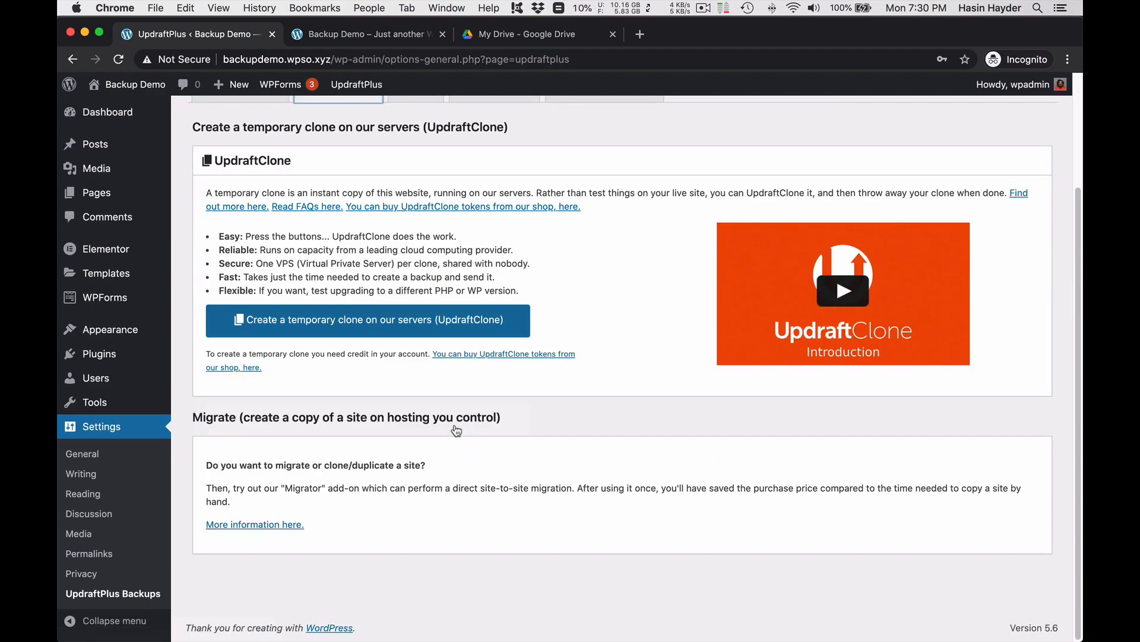
{"action": "scroll", "coordinate": [456, 430], "scroll_direction": "up", "scroll_amount": 3}
{"action": "left_click", "coordinate": [240, 231]}
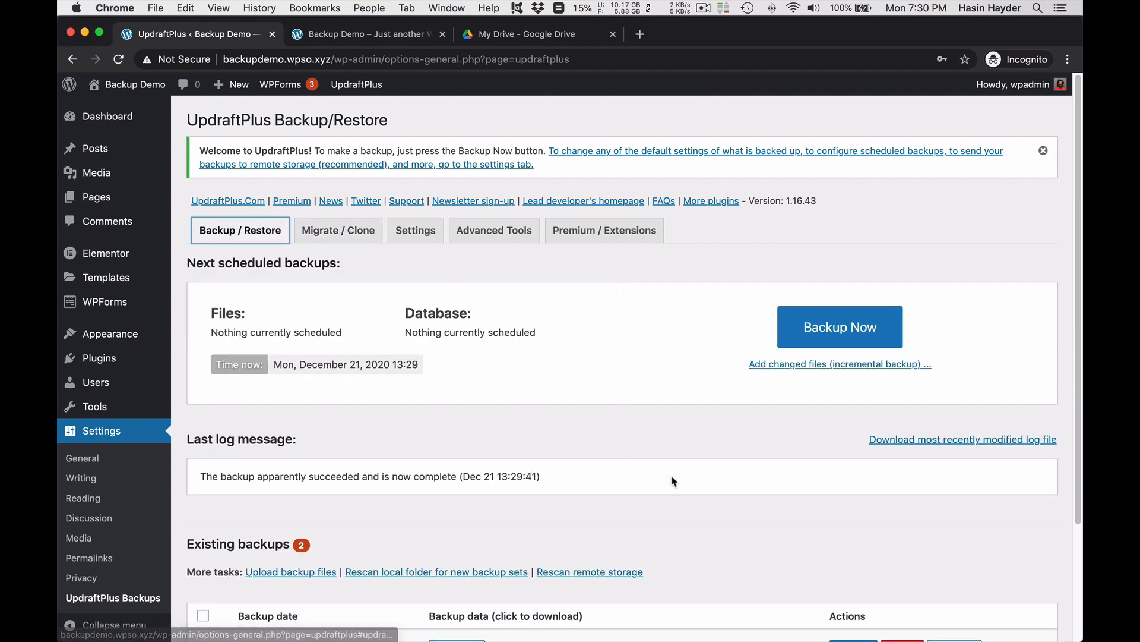
- Check which components can be restored from the database-only backup and from the full backup, cancelling both restorations
{"action": "scroll", "coordinate": [791, 387], "scroll_direction": "down", "scroll_amount": 3}
{"action": "left_click", "coordinate": [836, 512]}
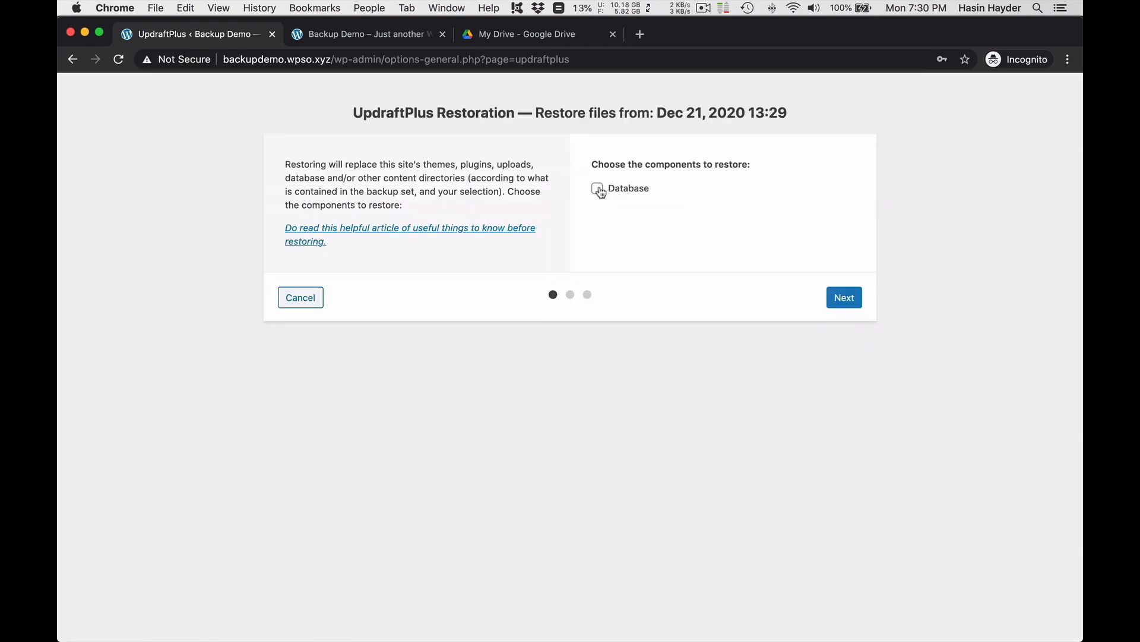
{"action": "left_click", "coordinate": [309, 304]}
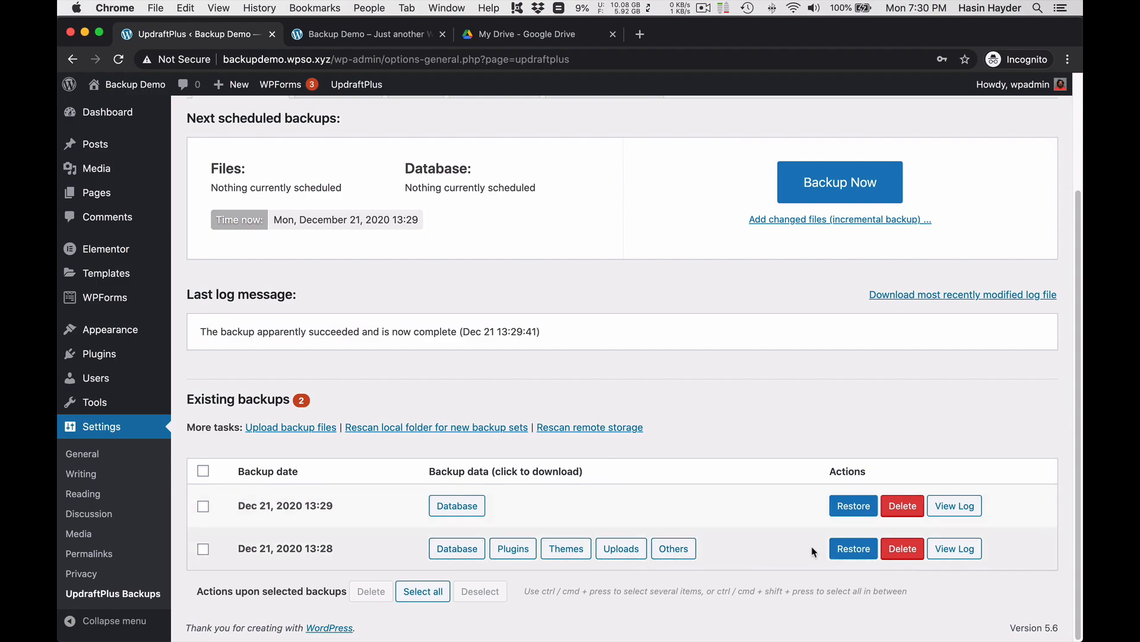
{"action": "left_click", "coordinate": [856, 550]}
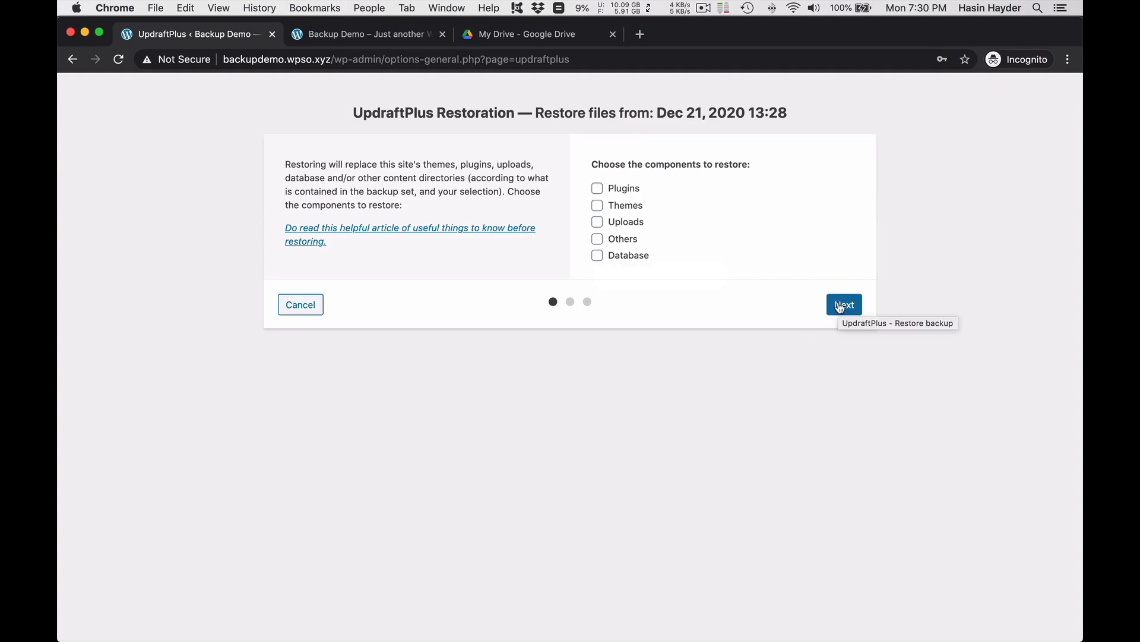
{"action": "left_click", "coordinate": [308, 307]}
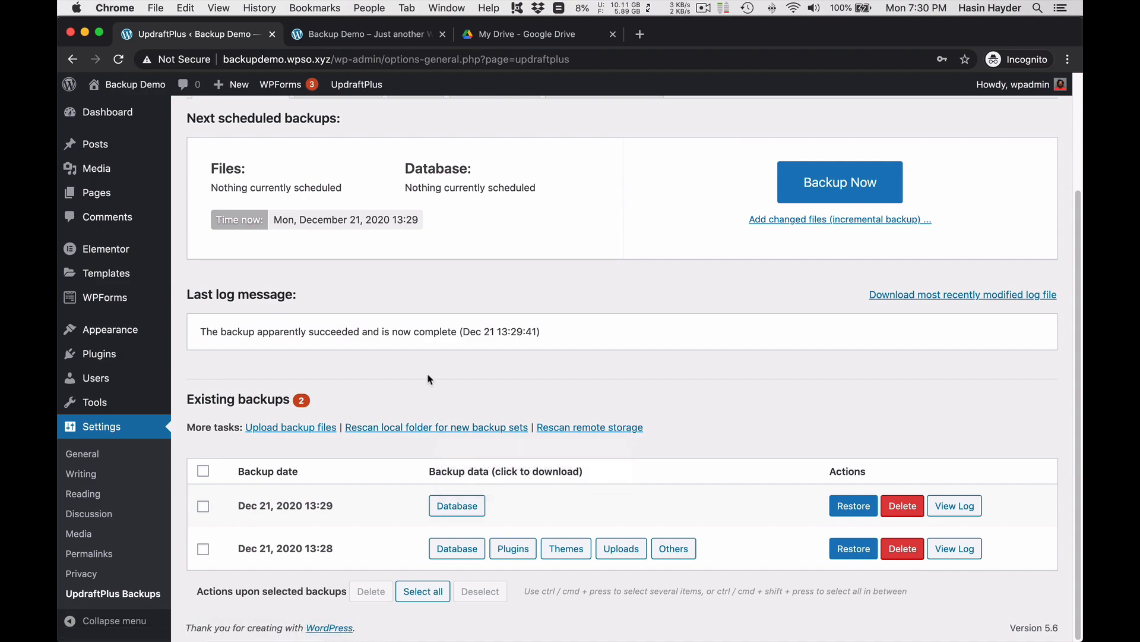
- Delete the database-only backup set dated Dec 21, 2020 13:29
{"action": "left_click", "coordinate": [204, 507]}
{"action": "left_click", "coordinate": [356, 621]}
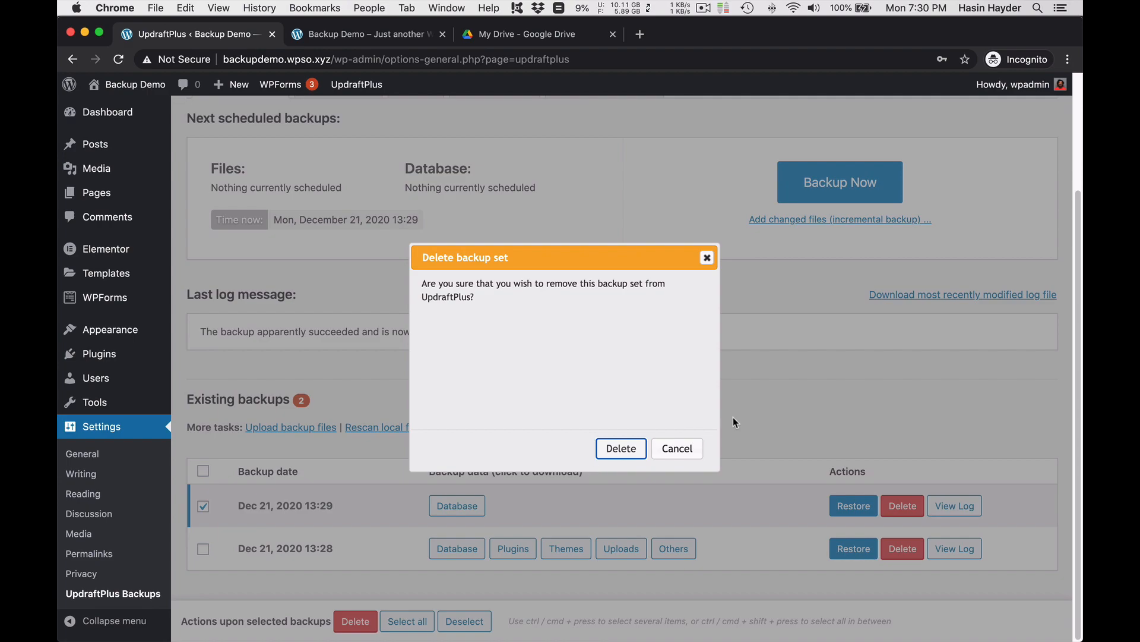
{"action": "left_click", "coordinate": [621, 449]}
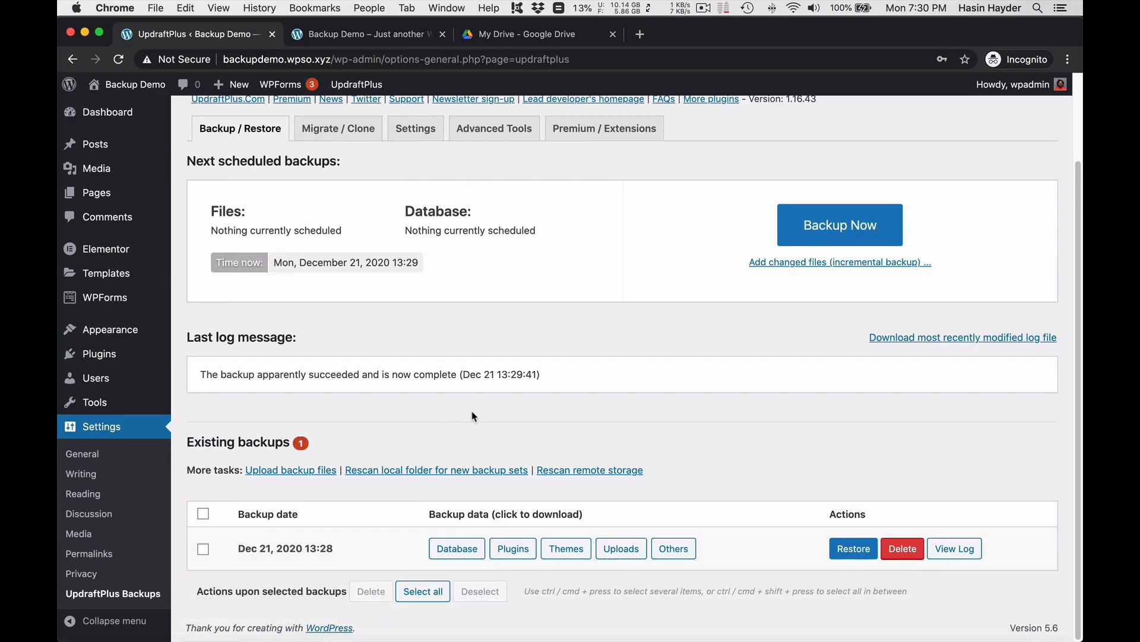
{"action": "key", "text": "Return"}
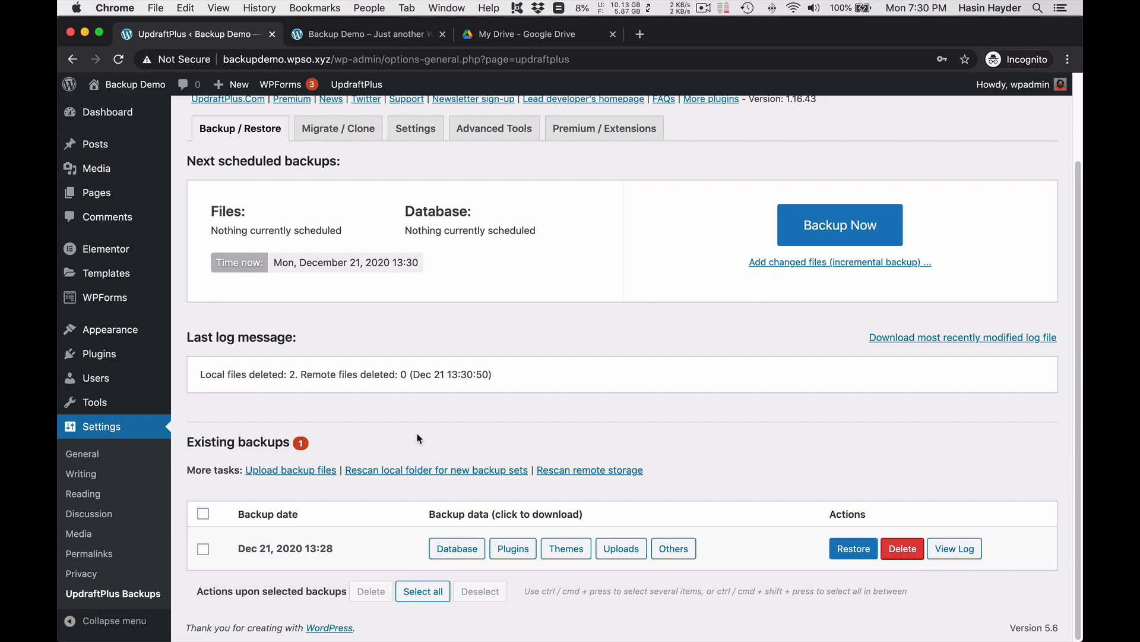
- Open the upload area for backup files and check the restorable components of the 13:28 backup, cancelling the restoration
{"action": "left_click", "coordinate": [285, 470]}
{"action": "scroll", "coordinate": [594, 439], "scroll_direction": "down", "scroll_amount": 3}
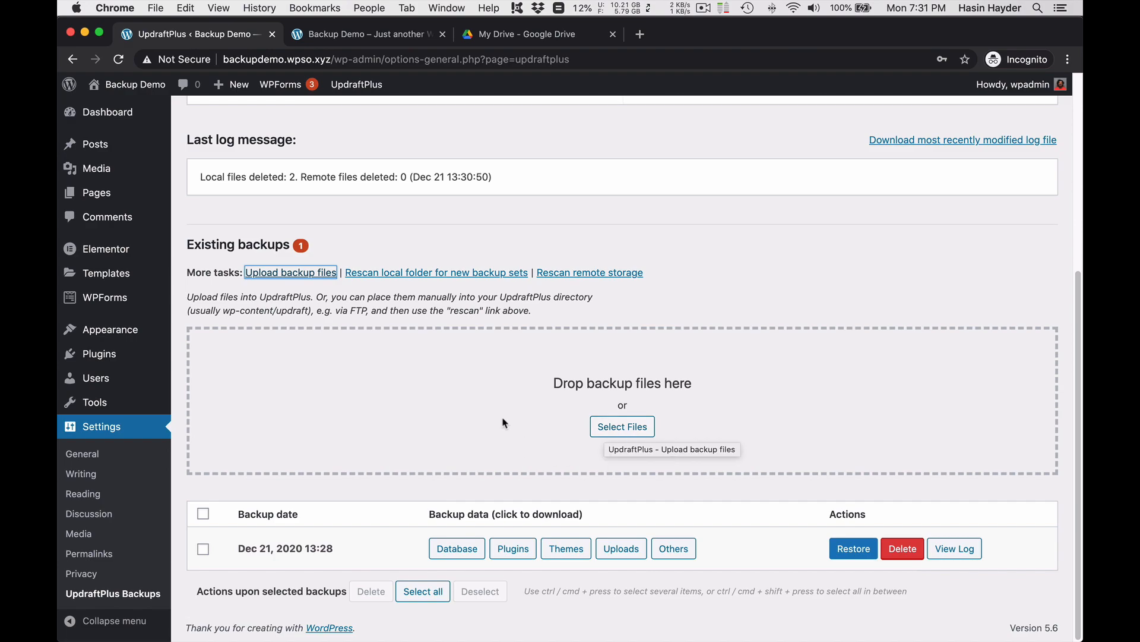
{"action": "left_click", "coordinate": [853, 555]}
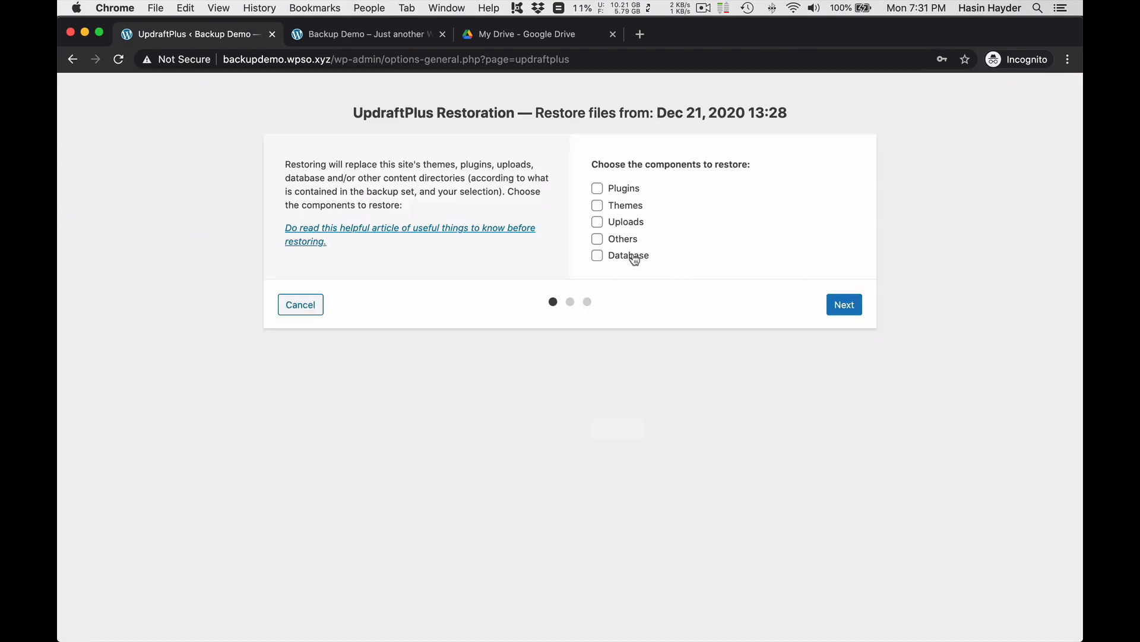
{"action": "left_click", "coordinate": [302, 307]}
{"action": "scroll", "coordinate": [832, 262], "scroll_direction": "up", "scroll_amount": 5}
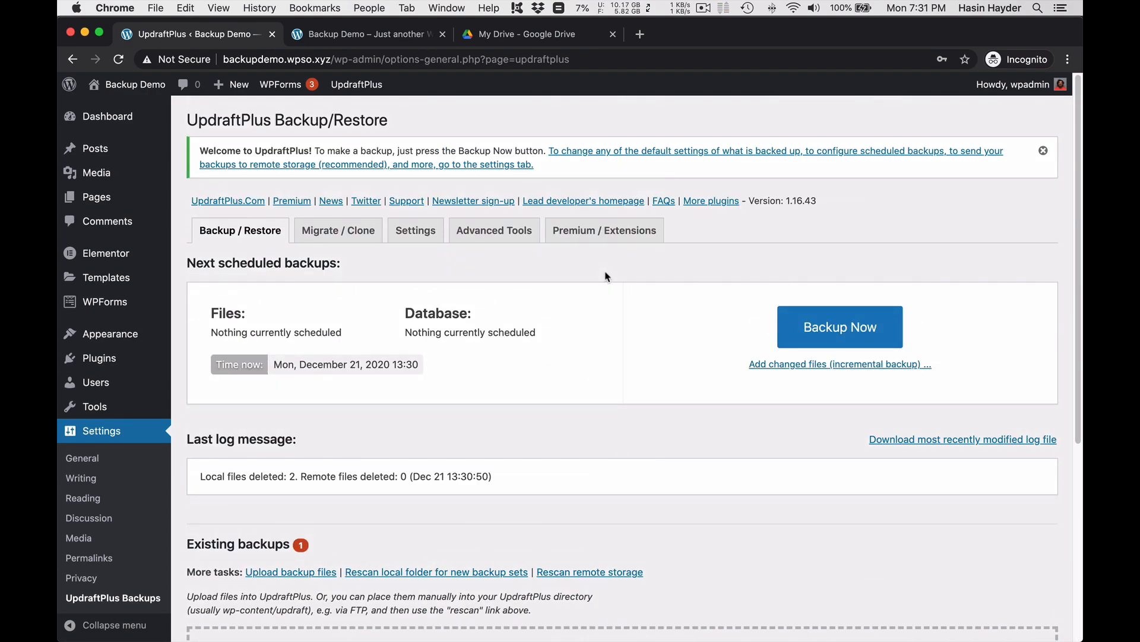
{"action": "scroll", "coordinate": [606, 357], "scroll_direction": "down", "scroll_amount": 5}
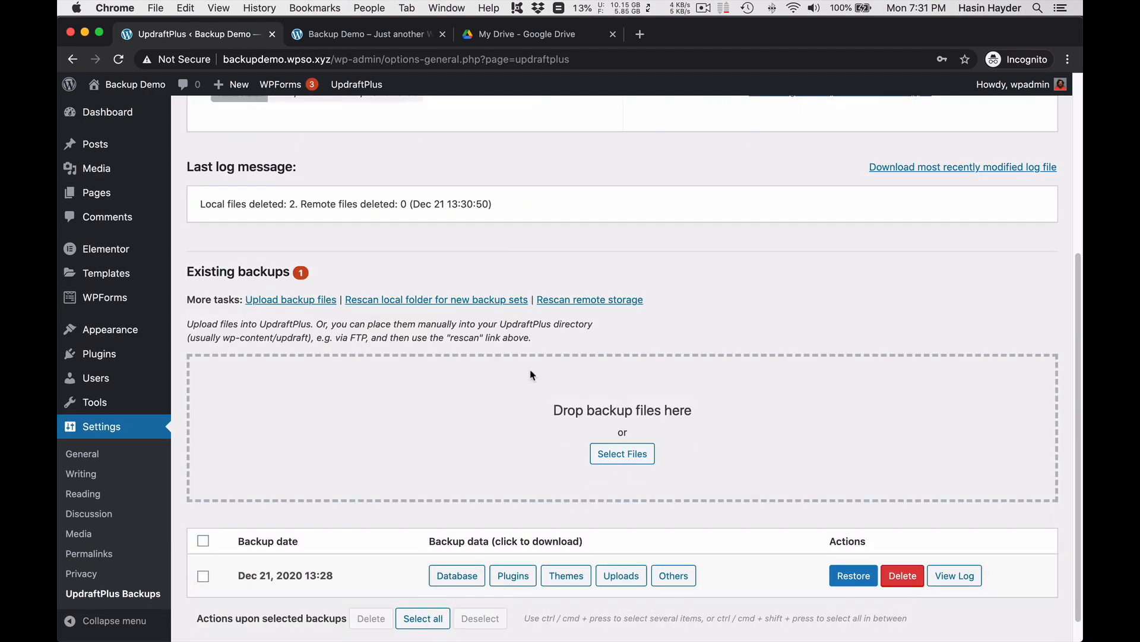
{"action": "scroll", "coordinate": [581, 283], "scroll_direction": "up", "scroll_amount": 1}
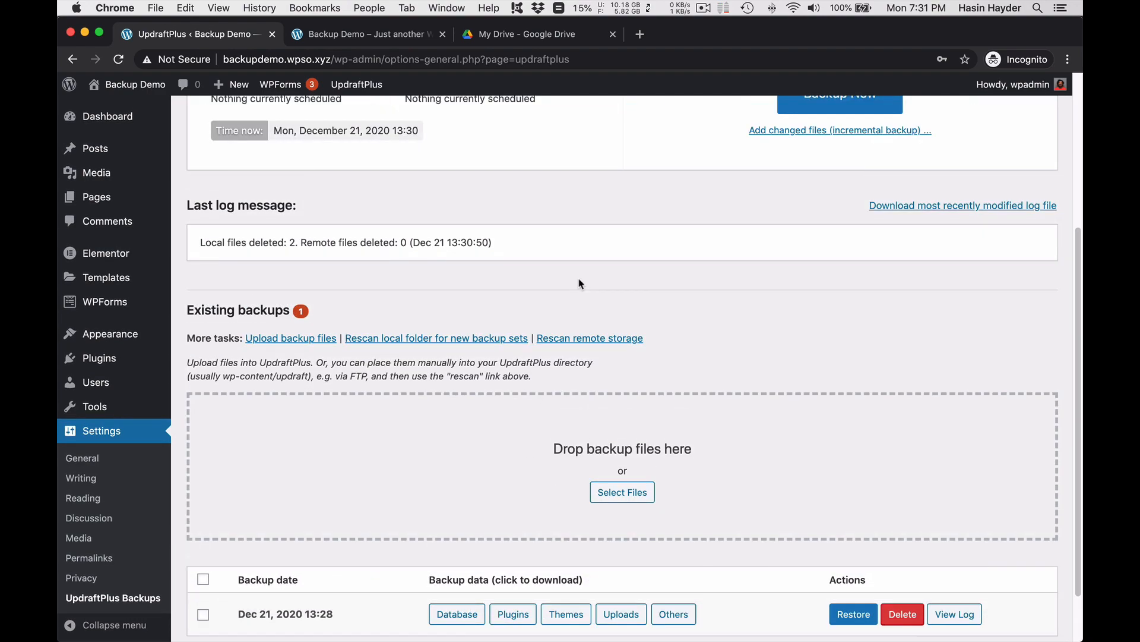
{"action": "scroll", "coordinate": [579, 283], "scroll_direction": "up", "scroll_amount": 4}
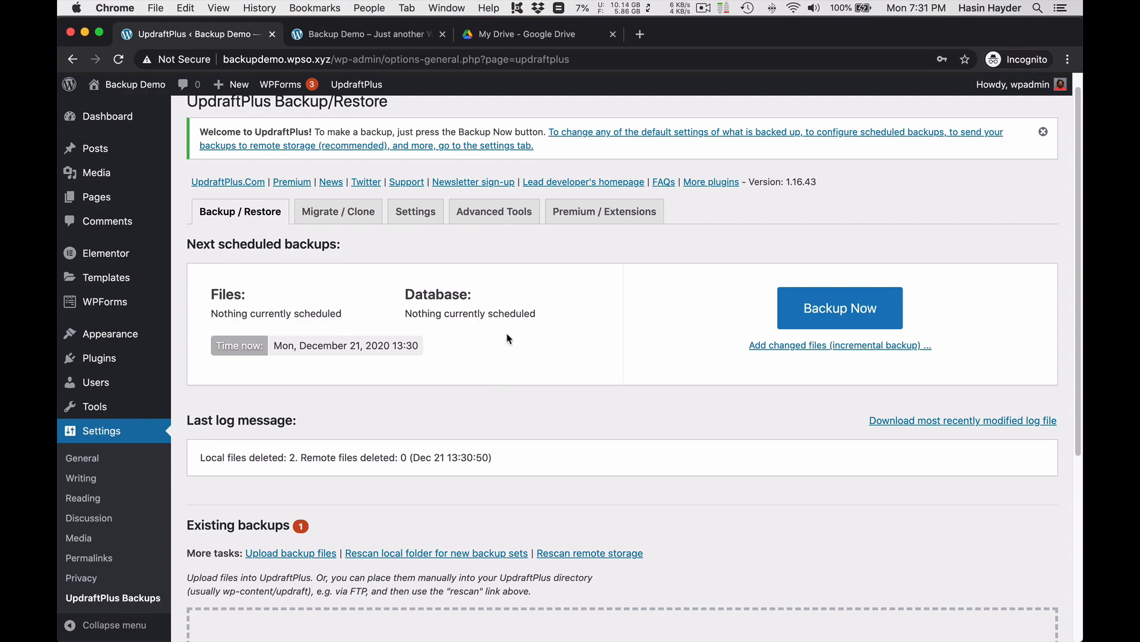
- Check the contents of My Drive in Google Drive and return to the UpdraftPlus page
{"action": "left_click", "coordinate": [517, 36]}
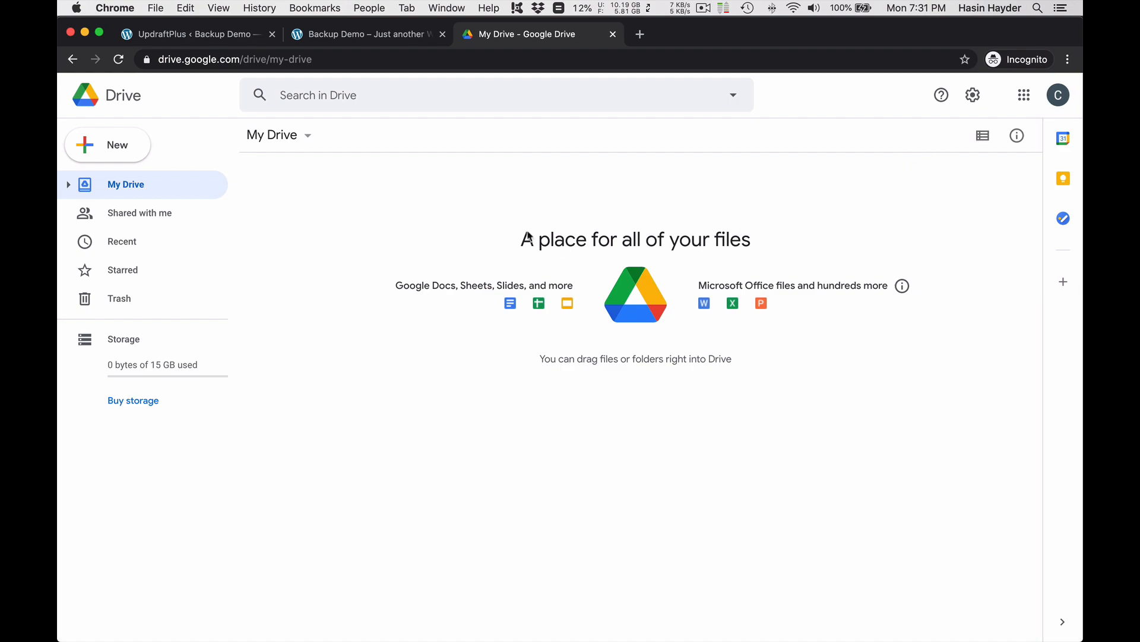
{"action": "left_click", "coordinate": [195, 42]}
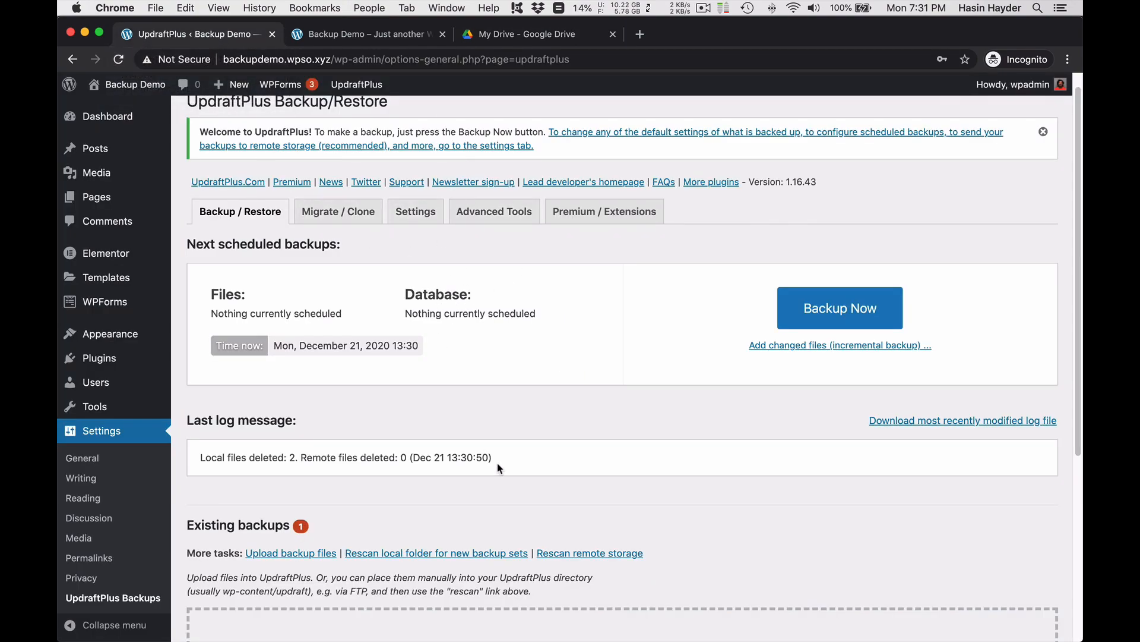
{"action": "left_click", "coordinate": [522, 37]}
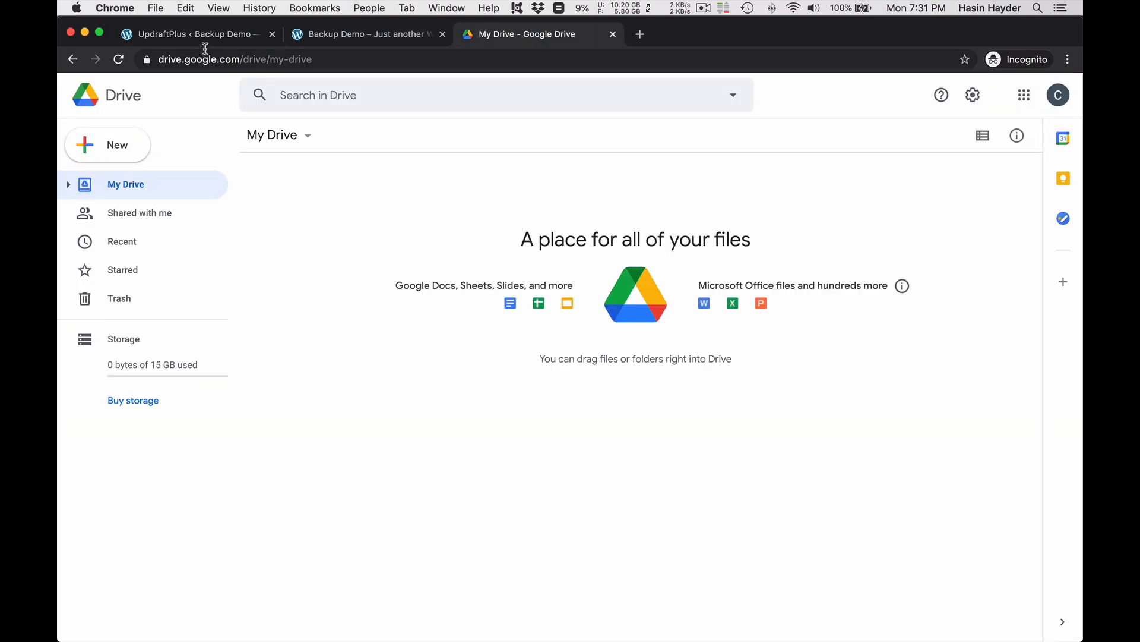
{"action": "left_click", "coordinate": [208, 43]}
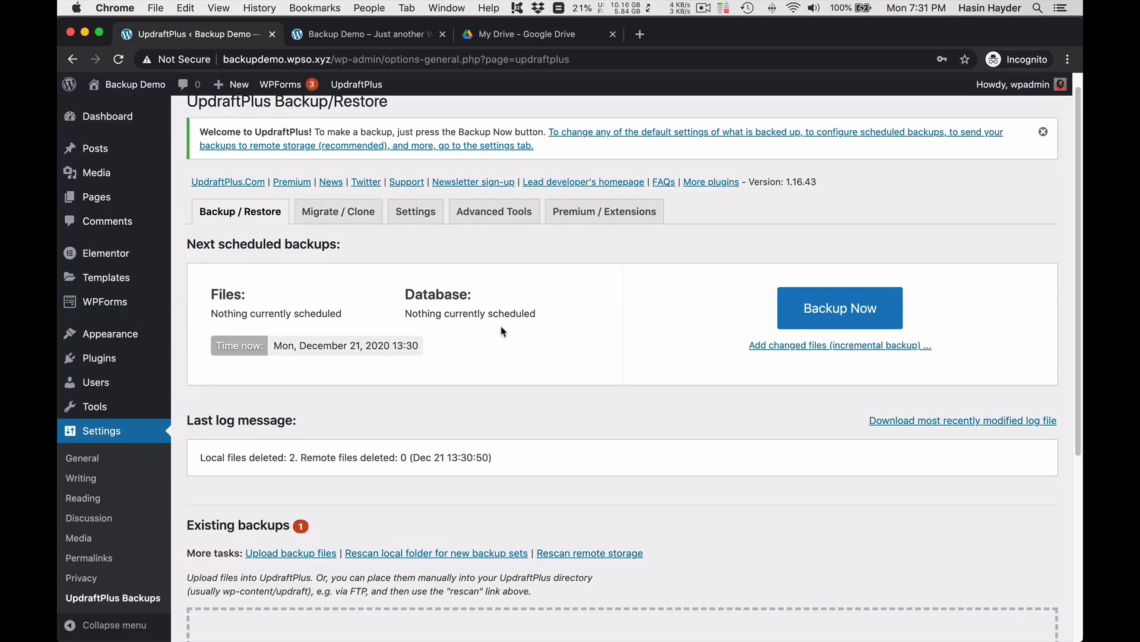
- Choose Google Drive as the remote storage in the UpdraftPlus settings and compare its folder option with My Drive
{"action": "left_click", "coordinate": [417, 220]}
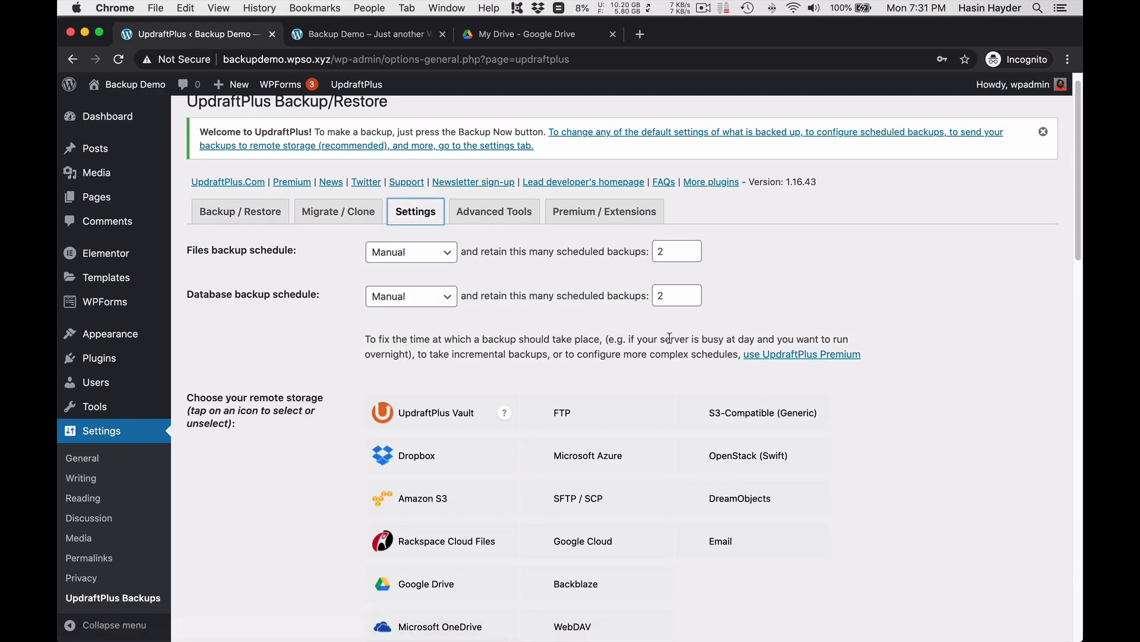
{"action": "scroll", "coordinate": [669, 343], "scroll_direction": "down", "scroll_amount": 1}
{"action": "scroll", "coordinate": [670, 343], "scroll_direction": "down", "scroll_amount": 4}
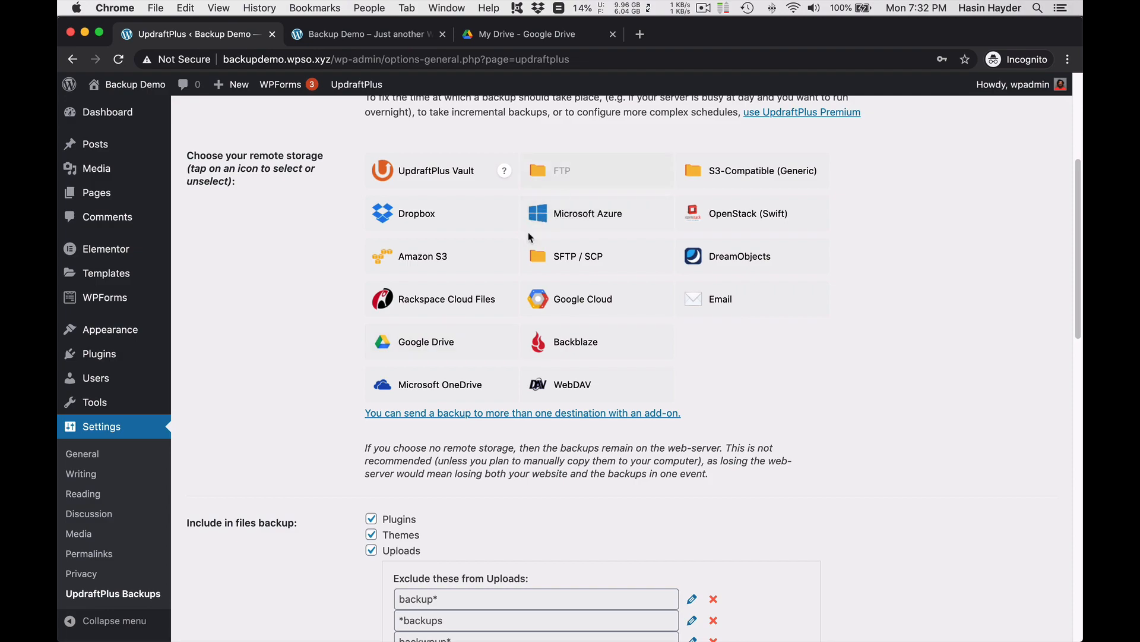
{"action": "left_click", "coordinate": [416, 349]}
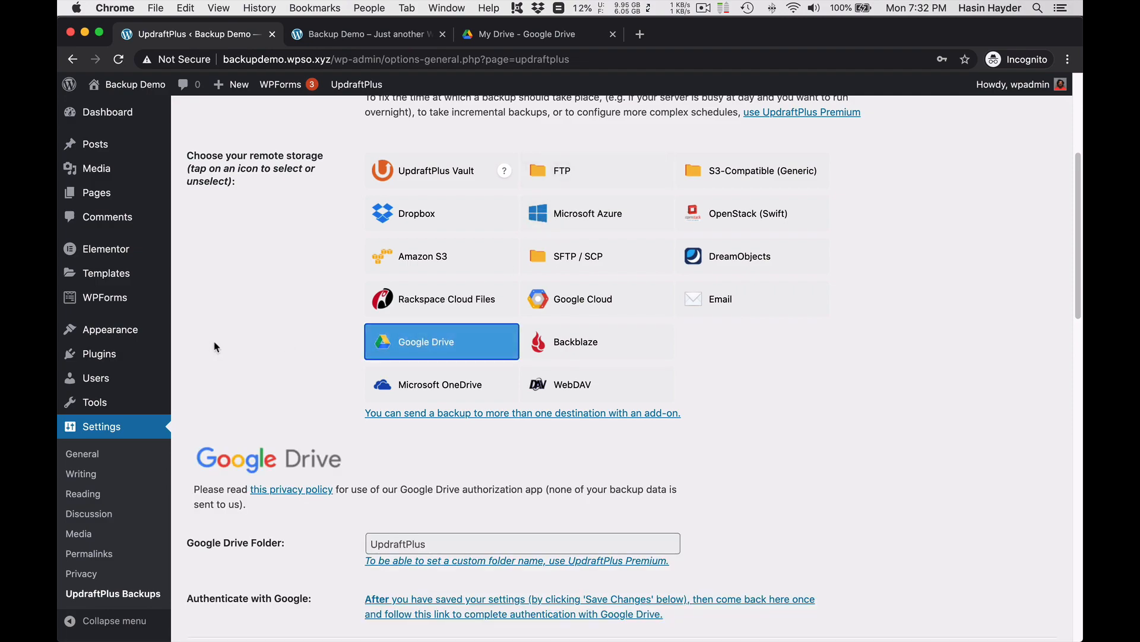
{"action": "scroll", "coordinate": [320, 386], "scroll_direction": "down", "scroll_amount": 3}
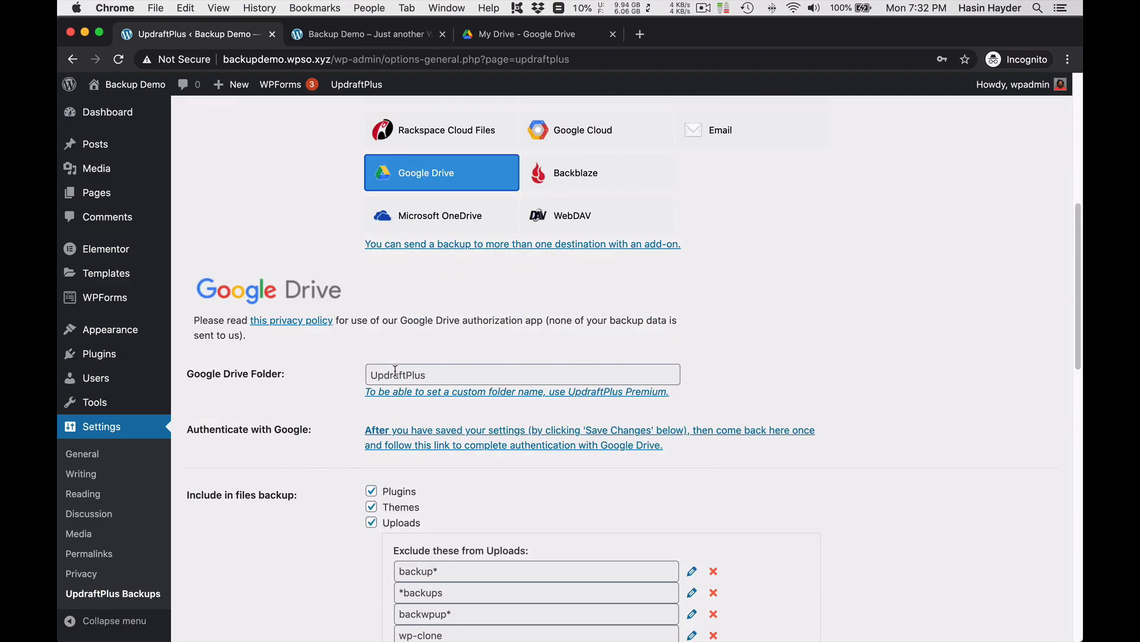
{"action": "left_click", "coordinate": [526, 34]}
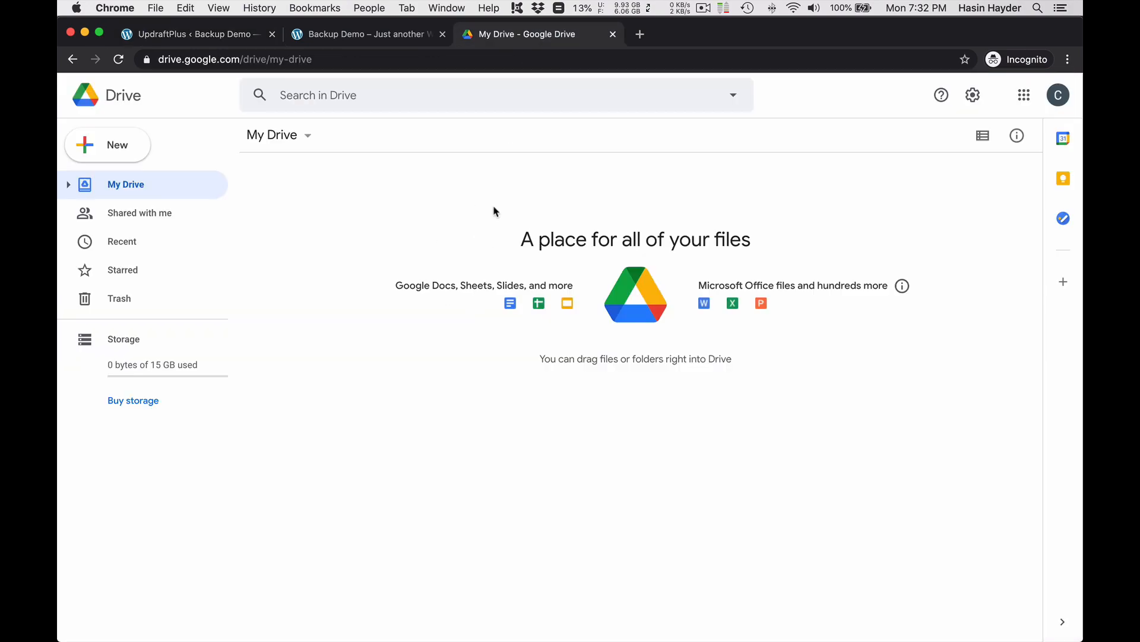
{"action": "left_click", "coordinate": [233, 37]}
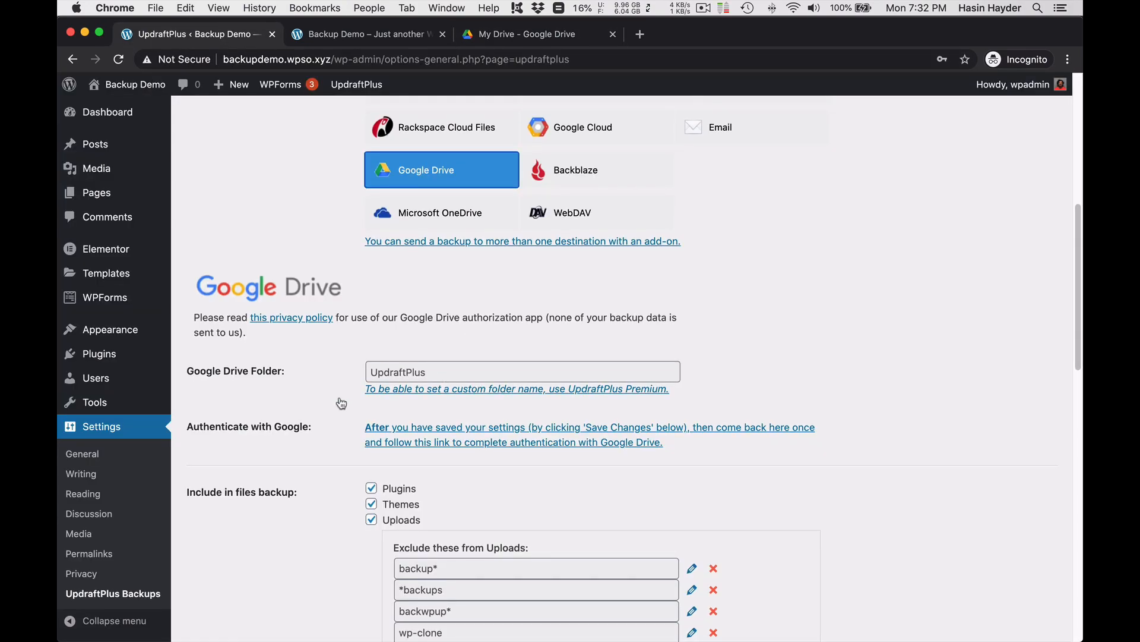
- Save the UpdraftPlus settings
{"action": "scroll", "coordinate": [285, 399], "scroll_direction": "down", "scroll_amount": 15}
{"action": "left_click", "coordinate": [403, 503]}
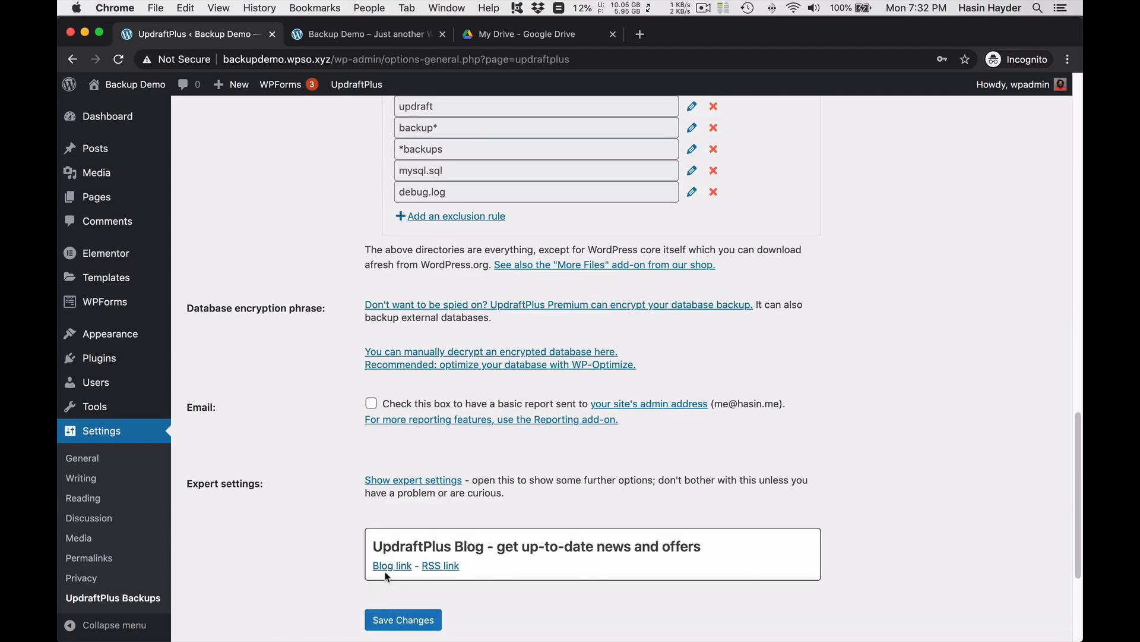
{"action": "scroll", "coordinate": [319, 383], "scroll_direction": "down", "scroll_amount": 1}
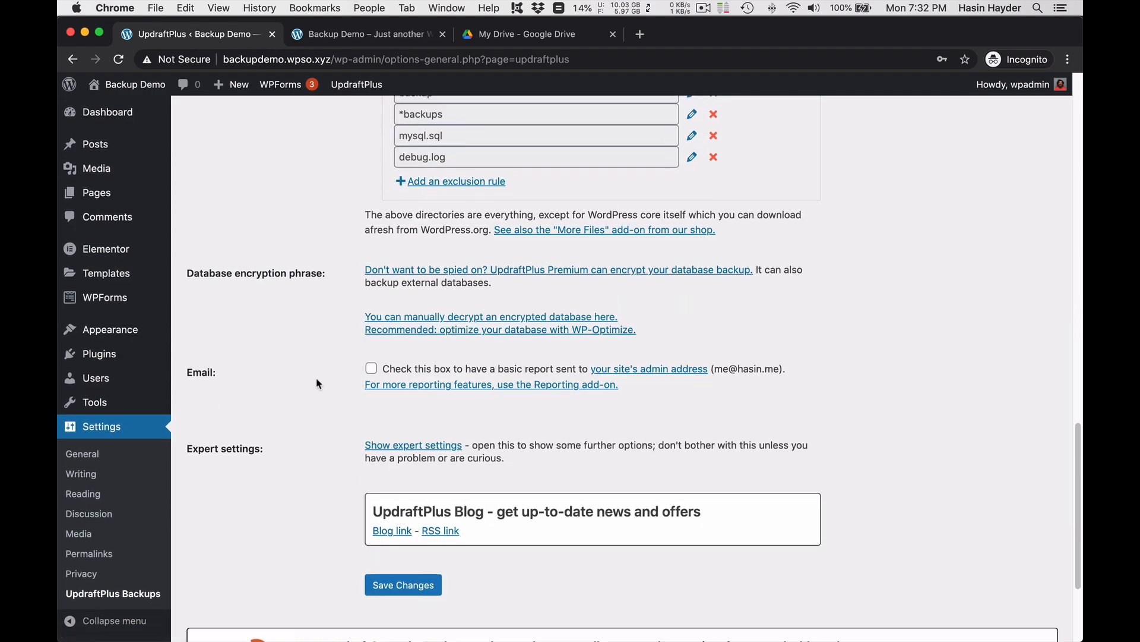
{"action": "left_click", "coordinate": [416, 586]}
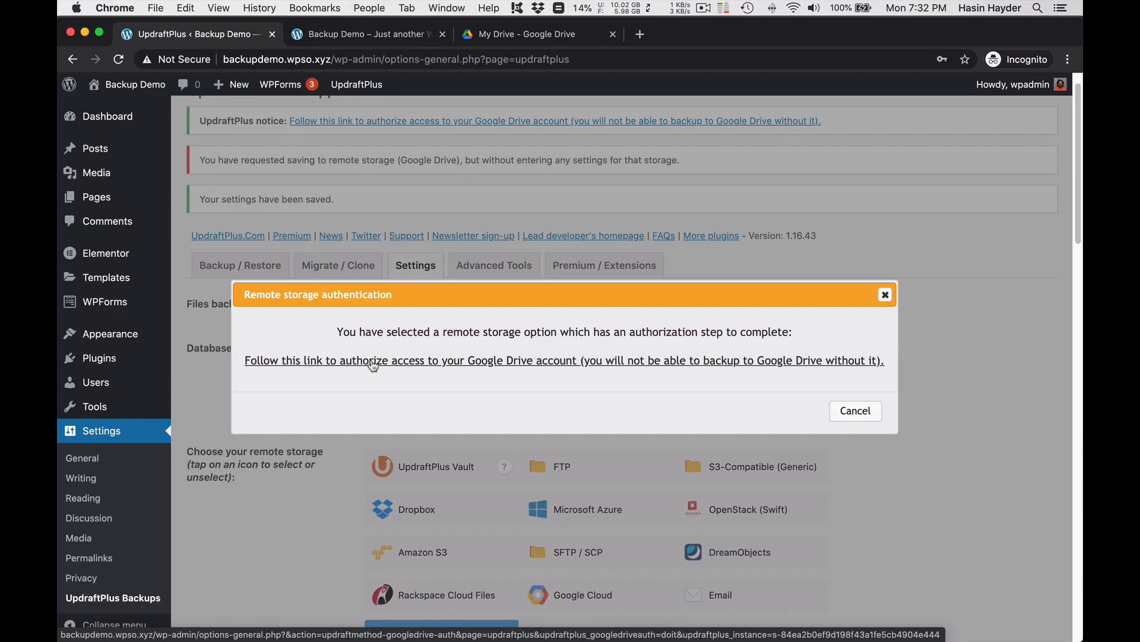
- Authorize UpdraftPlus to access the signed-in Google Drive account and complete the setup back to the site
{"action": "left_click", "coordinate": [420, 365]}
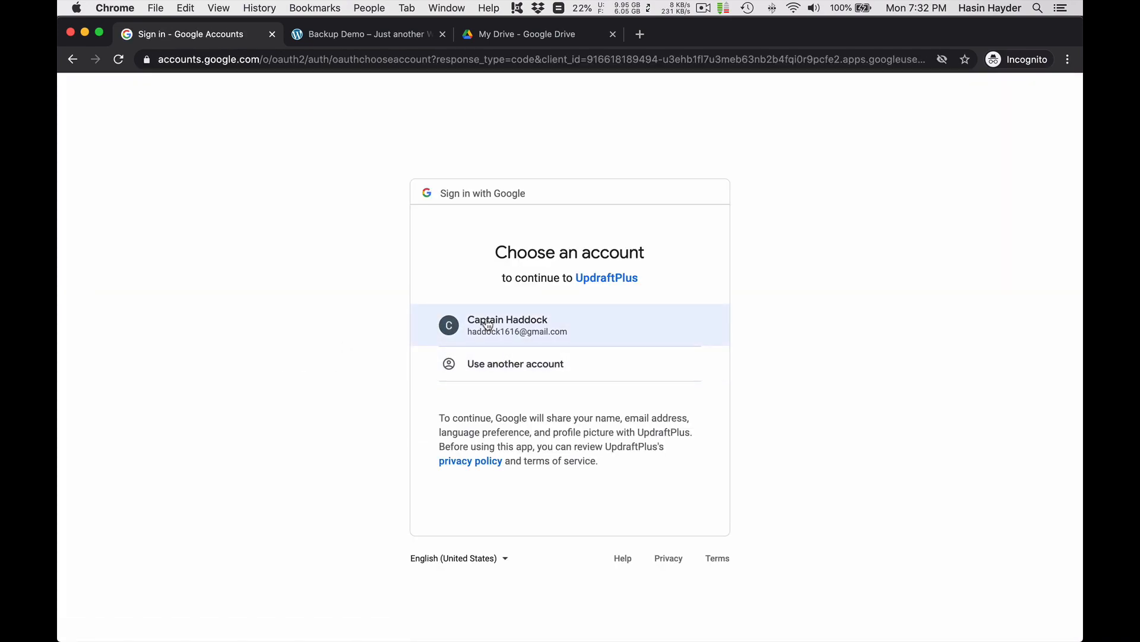
{"action": "left_click", "coordinate": [487, 324]}
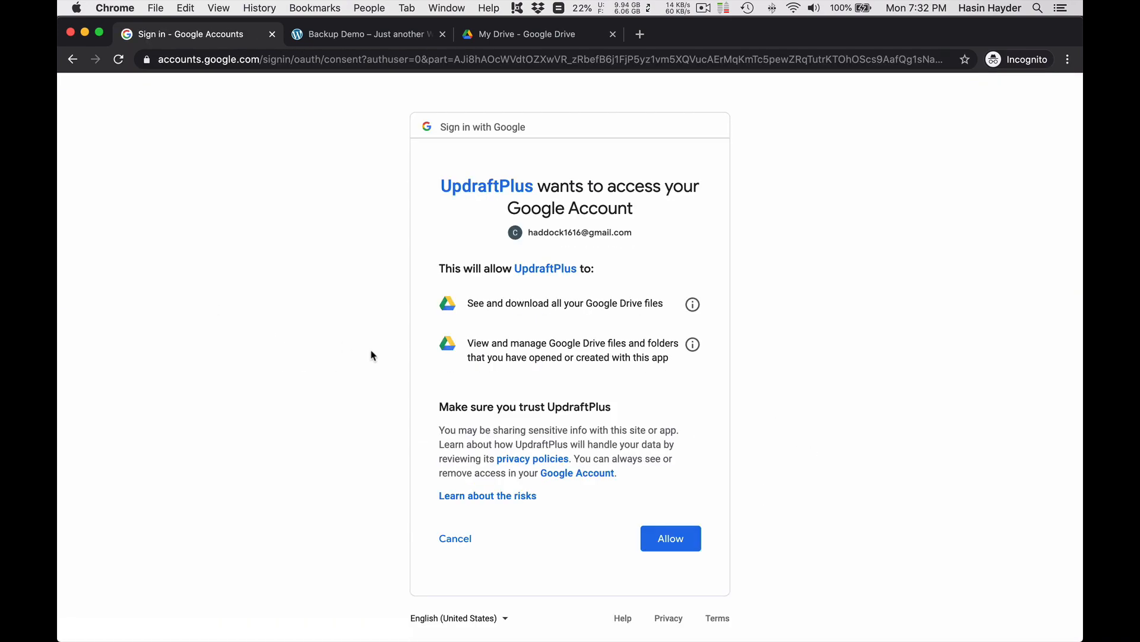
{"action": "left_click", "coordinate": [677, 544]}
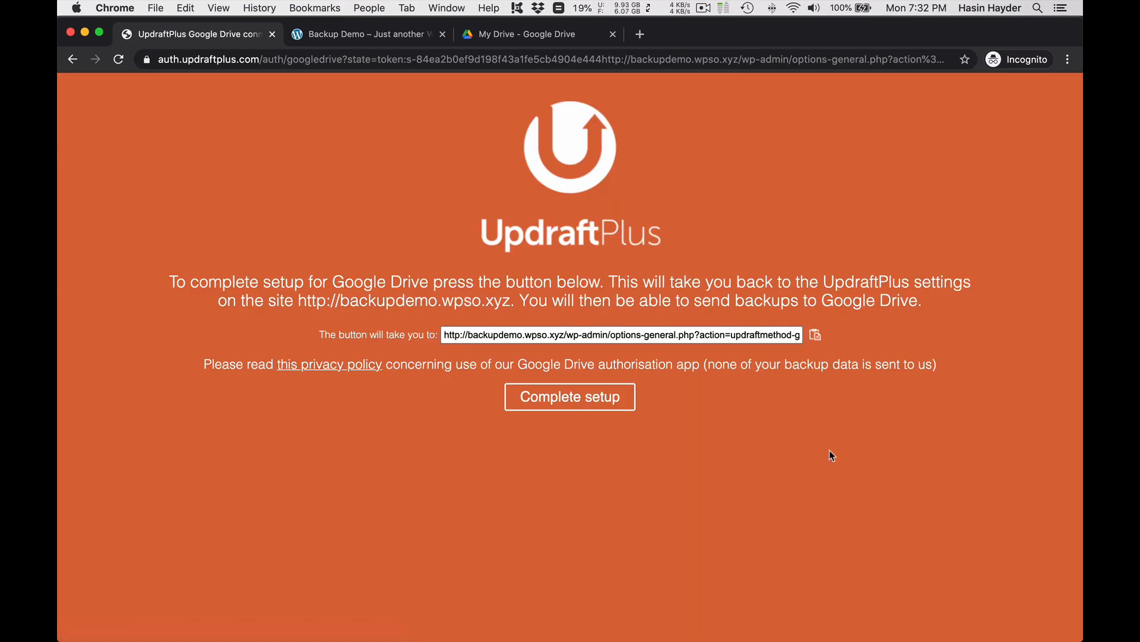
{"action": "triple_click", "coordinate": [592, 335]}
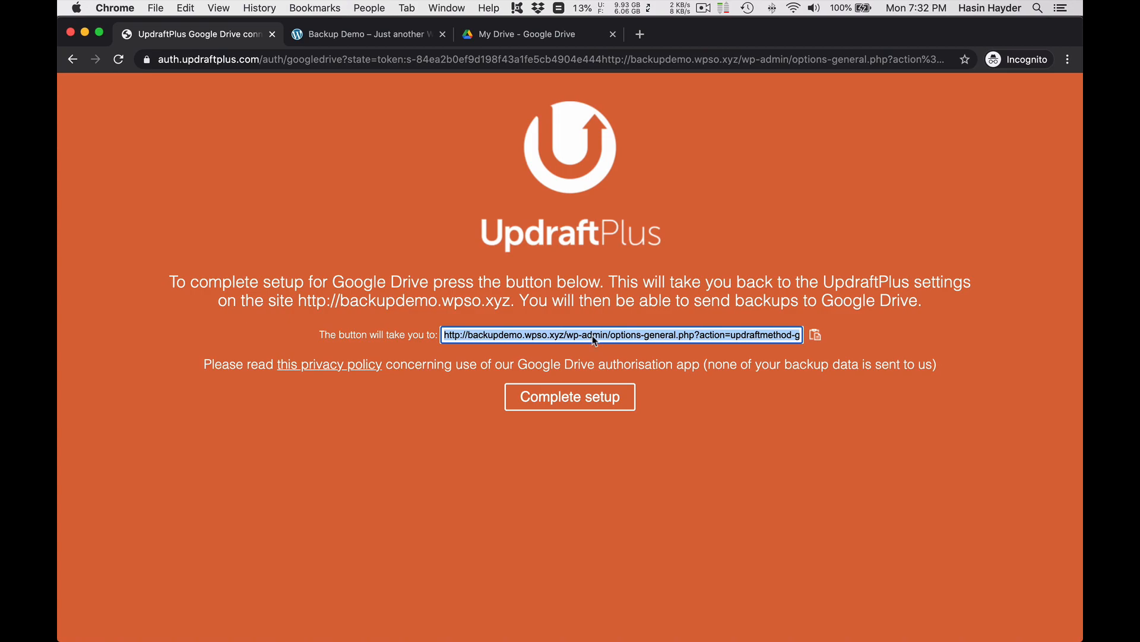
{"action": "right_click", "coordinate": [594, 339]}
{"action": "left_click", "coordinate": [600, 433]}
{"action": "left_click", "coordinate": [553, 402]}
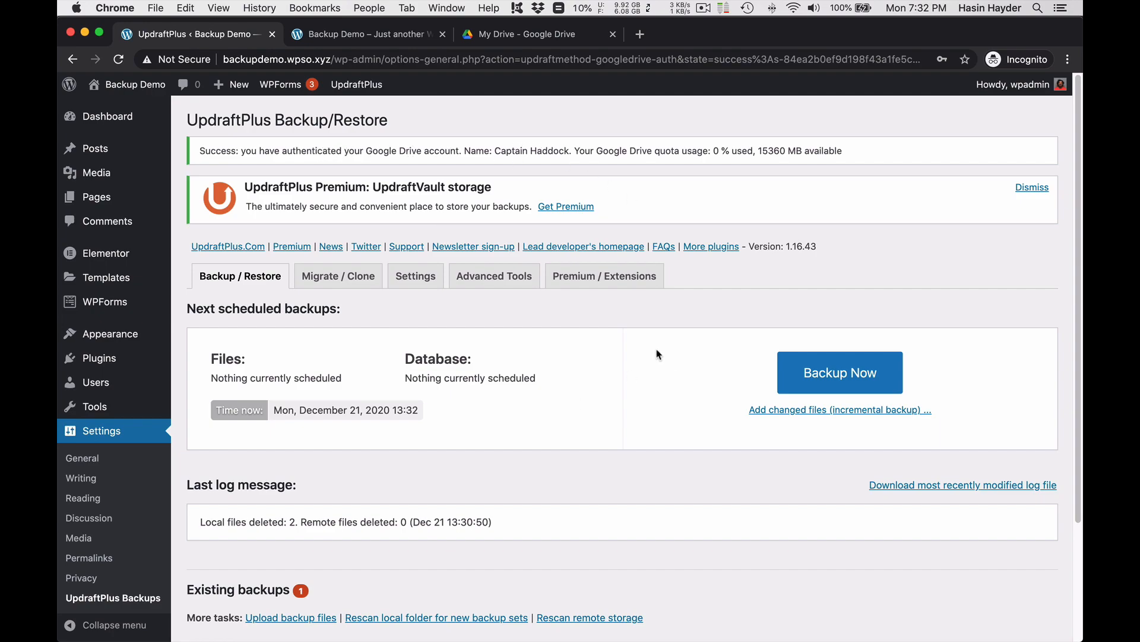
- Run a new backup that includes the database and files and is sent to remote storage
{"action": "scroll", "coordinate": [656, 354], "scroll_direction": "down", "scroll_amount": 5}
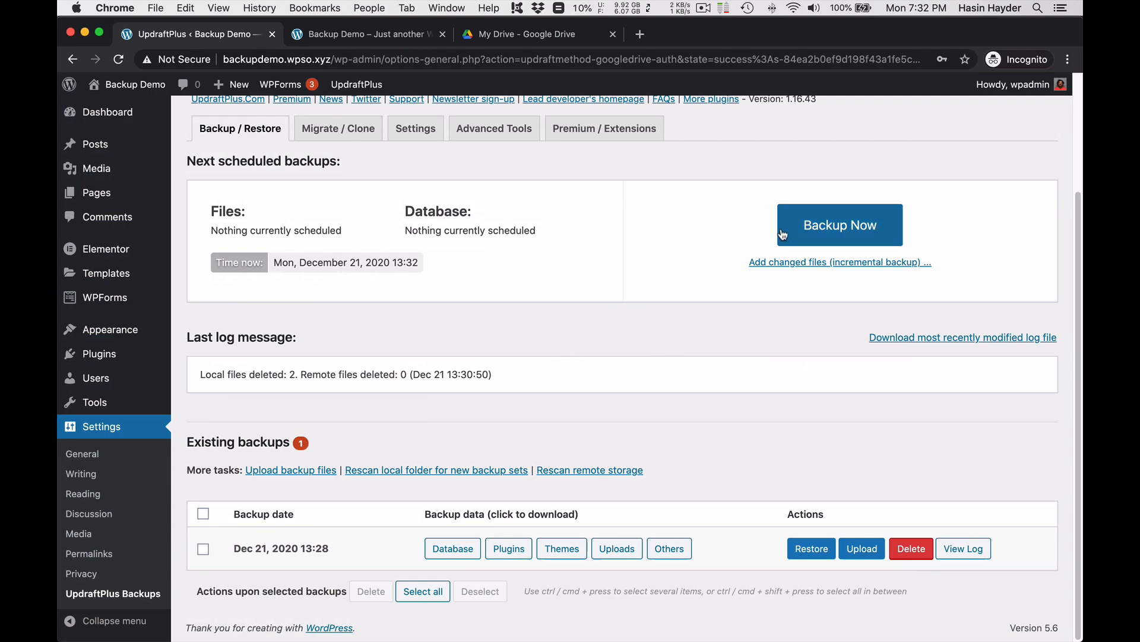
{"action": "scroll", "coordinate": [577, 300], "scroll_direction": "up", "scroll_amount": 2}
{"action": "left_click", "coordinate": [808, 273]}
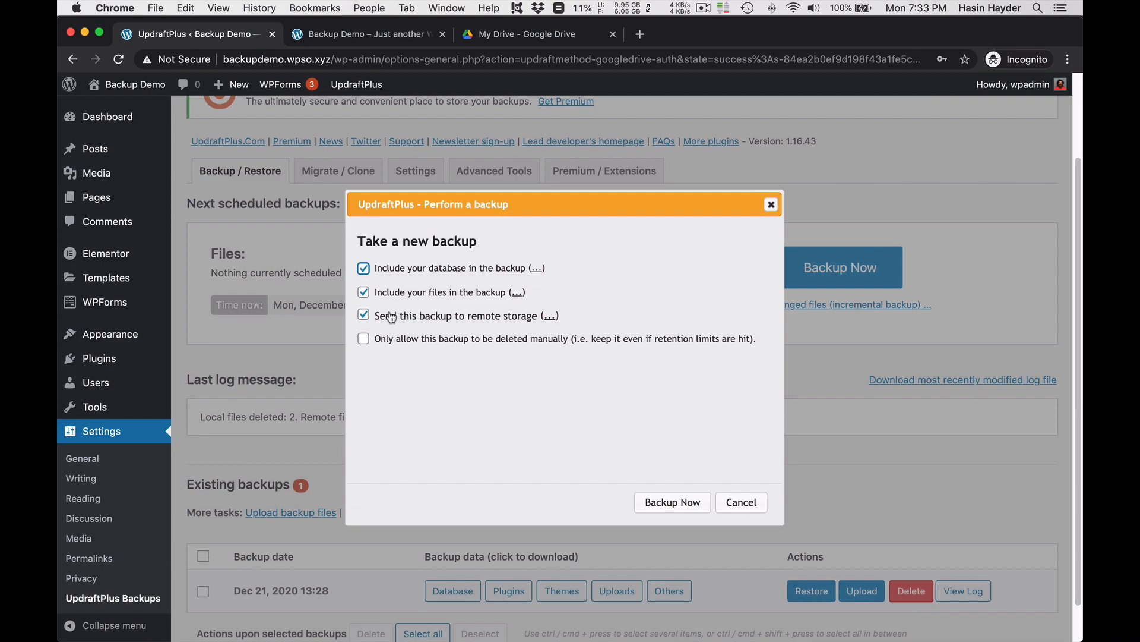
{"action": "left_click", "coordinate": [363, 316]}
{"action": "left_click", "coordinate": [364, 316]}
{"action": "left_click", "coordinate": [659, 505]}
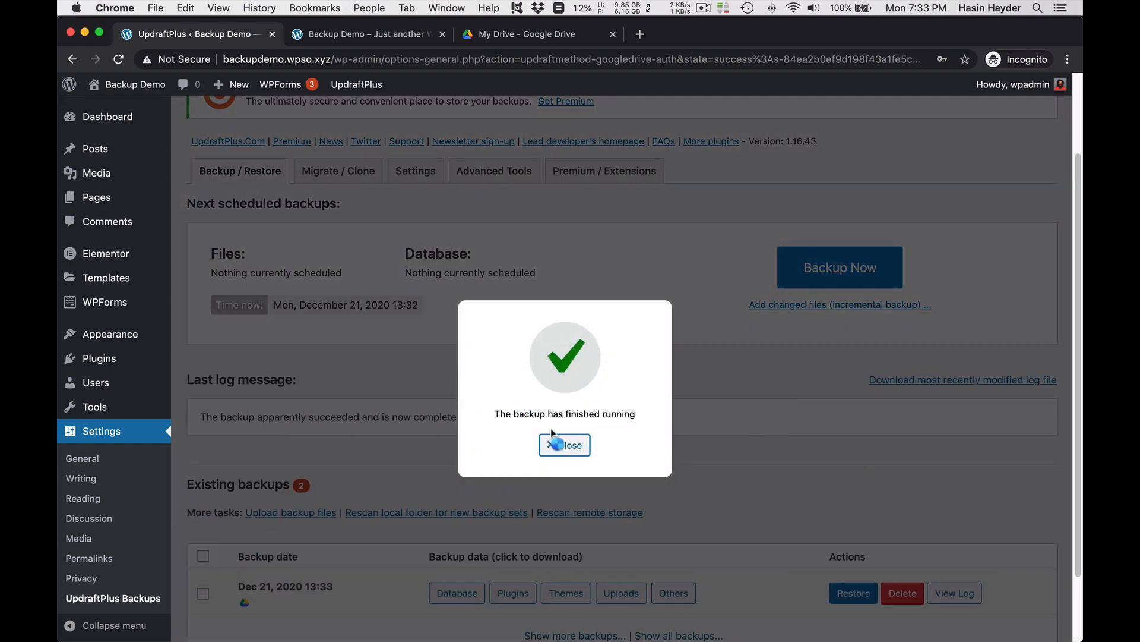
{"action": "left_click", "coordinate": [557, 445]}
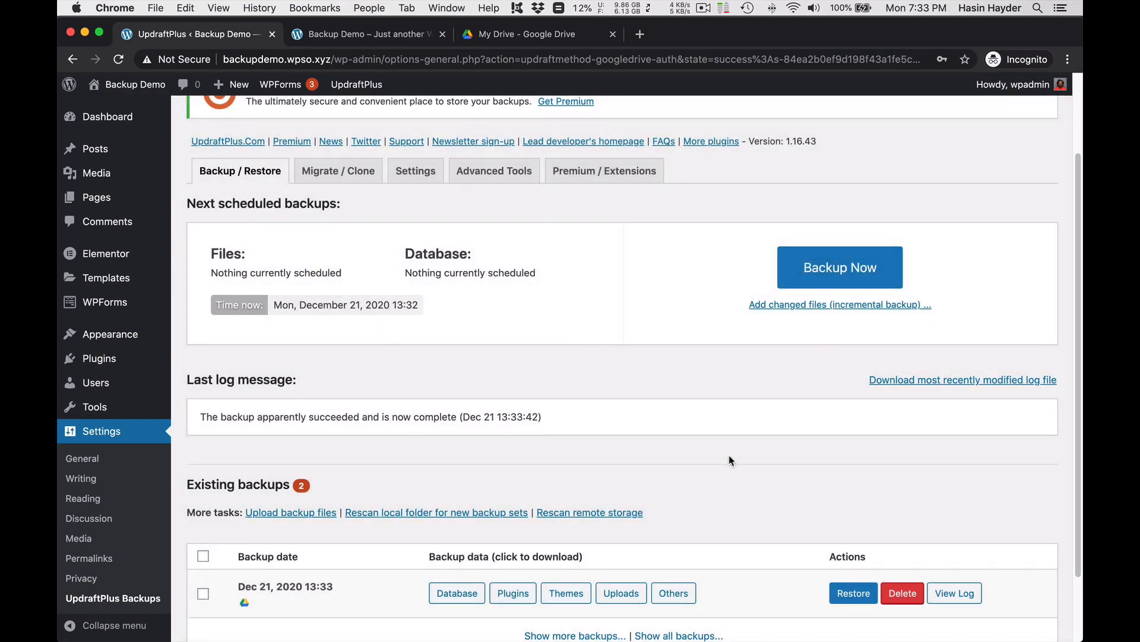
- Switch to Google Drive, view the UpdraftPlus folder's backup files as a list, and select the database archive
{"action": "left_click", "coordinate": [505, 33]}
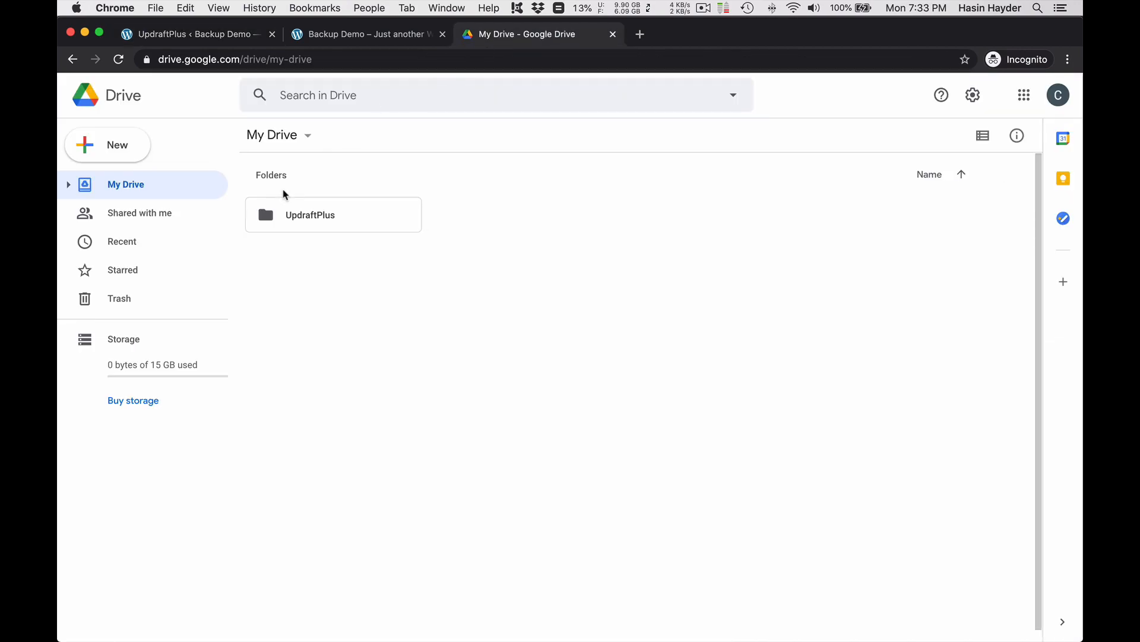
{"action": "double_click", "coordinate": [318, 219]}
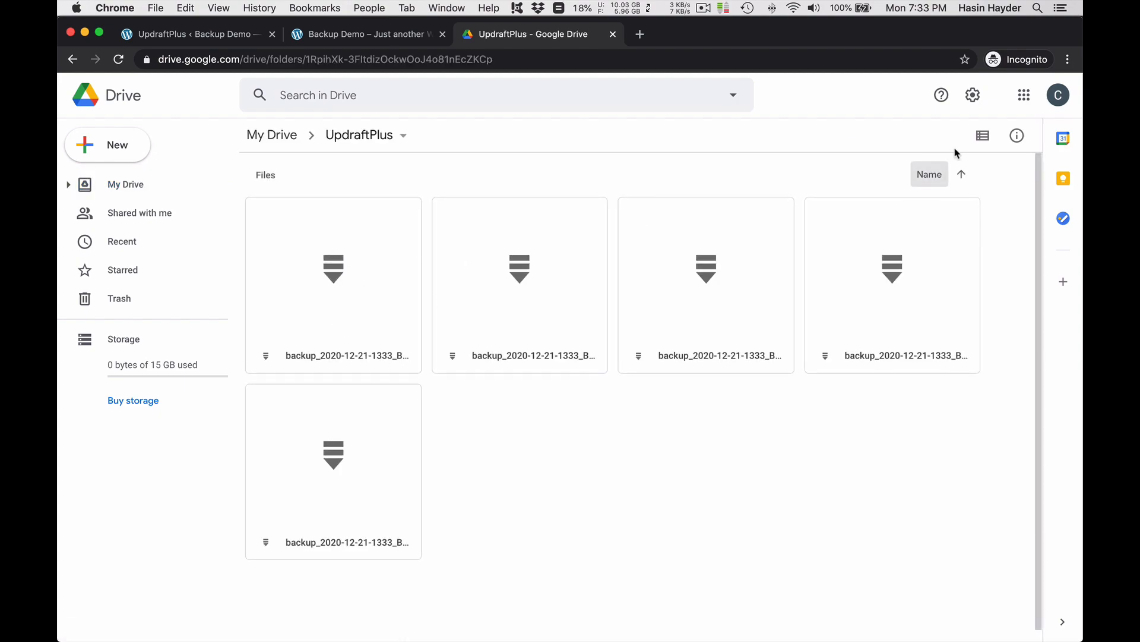
{"action": "left_click", "coordinate": [985, 139]}
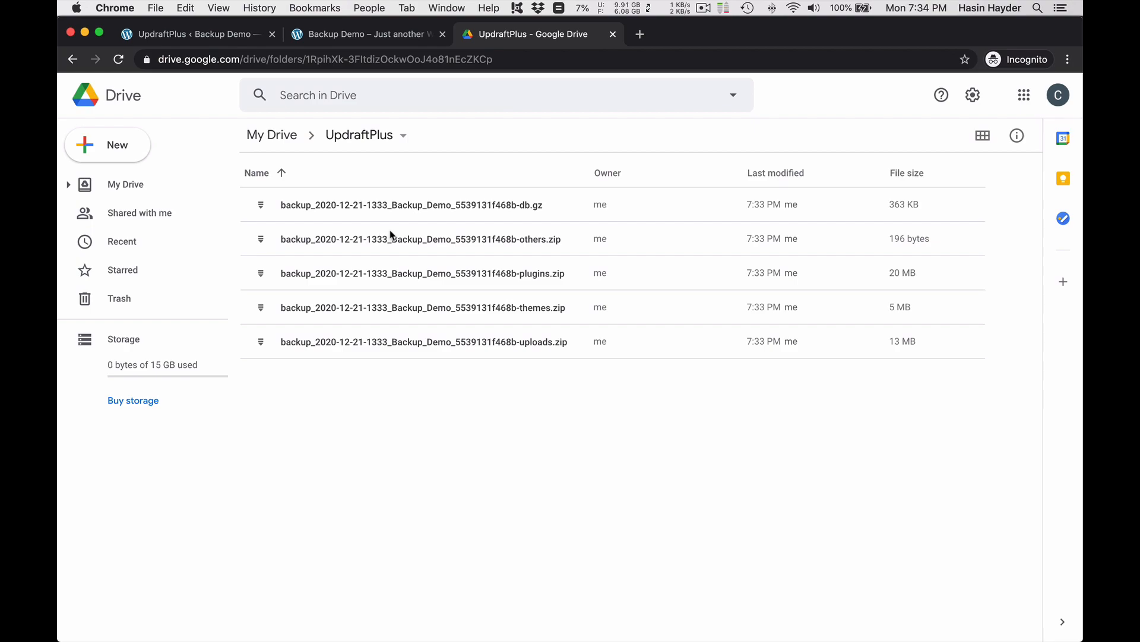
{"action": "left_click", "coordinate": [307, 207]}
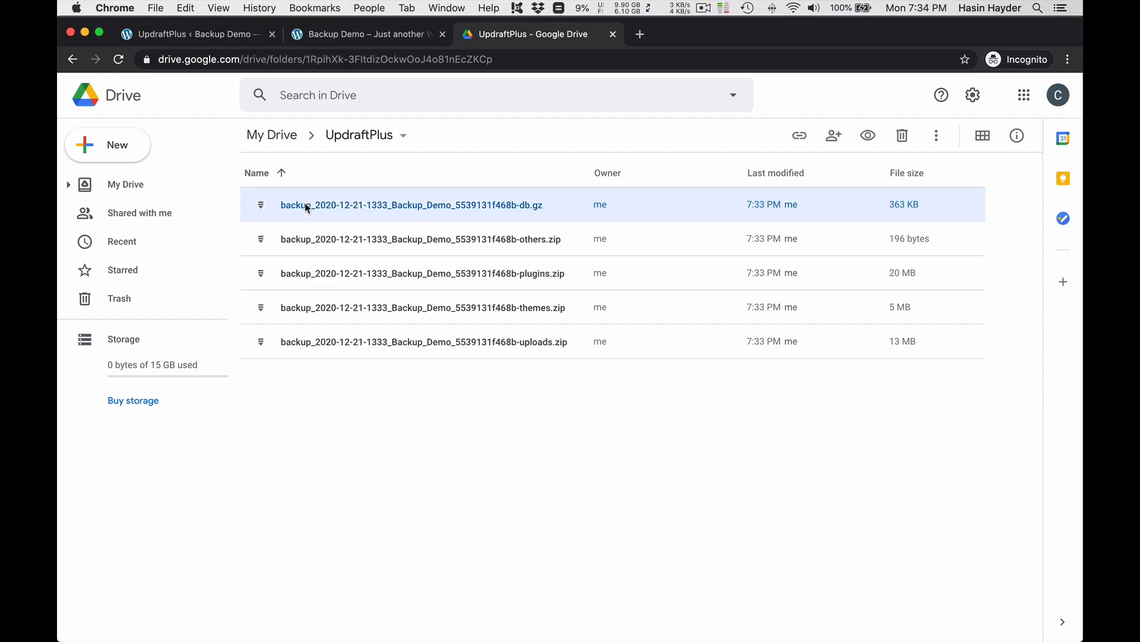
- Move all five backup files into a new UpdraftPlus subfolder named "Backup Dec 21 7:34 PM" and open that folder
{"action": "left_click", "coordinate": [353, 343], "text": "shift"}
{"action": "left_click", "coordinate": [486, 447]}
{"action": "left_click_drag", "start_coordinate": [540, 445], "coordinate": [374, 205]}
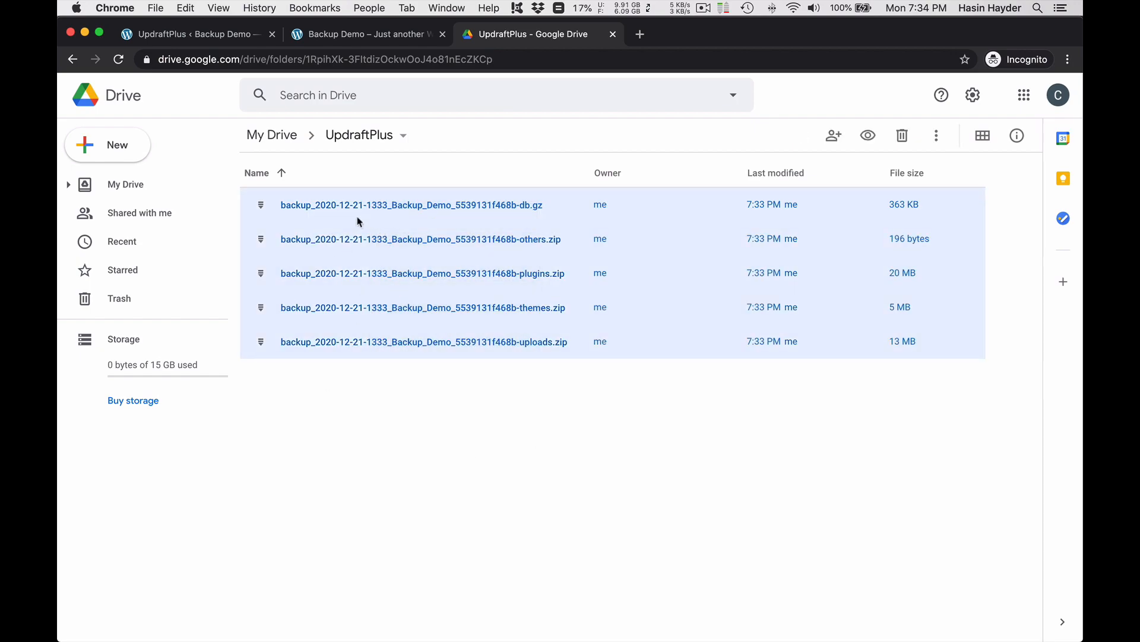
{"action": "right_click", "coordinate": [325, 203]}
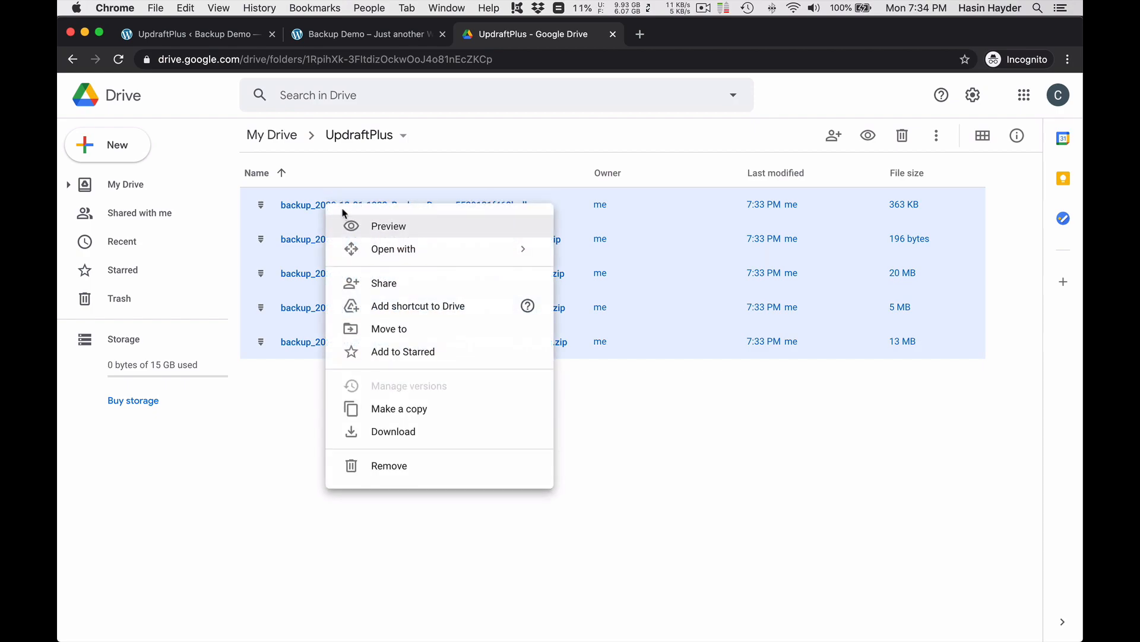
{"action": "left_click", "coordinate": [406, 331]}
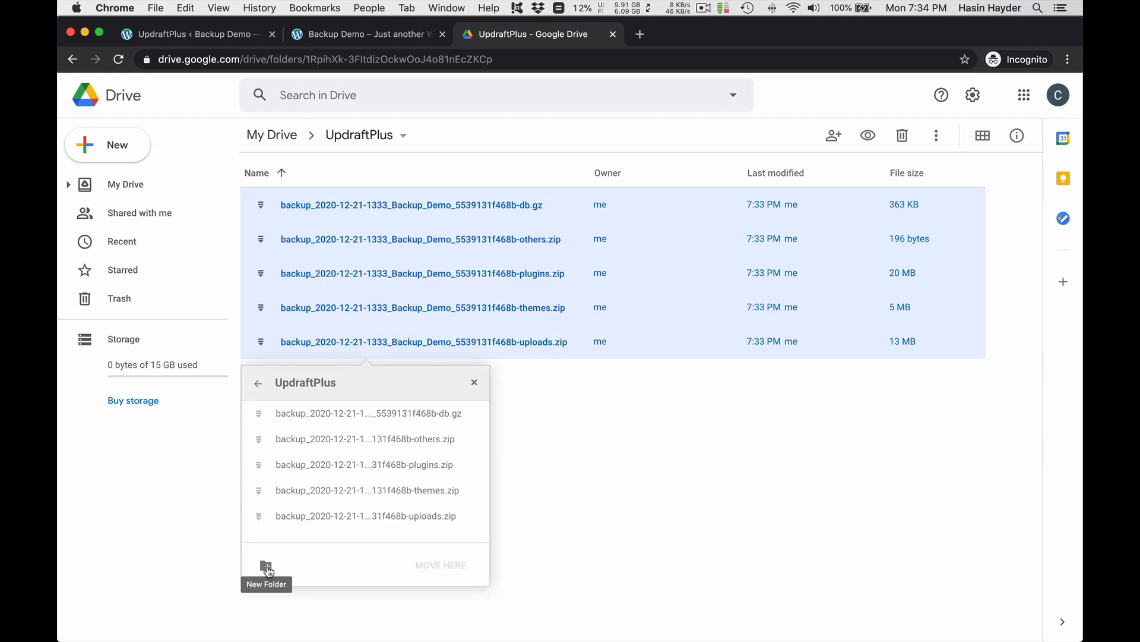
{"action": "left_click", "coordinate": [266, 565]}
{"action": "type", "text": "Backup Dec 21 7:"}
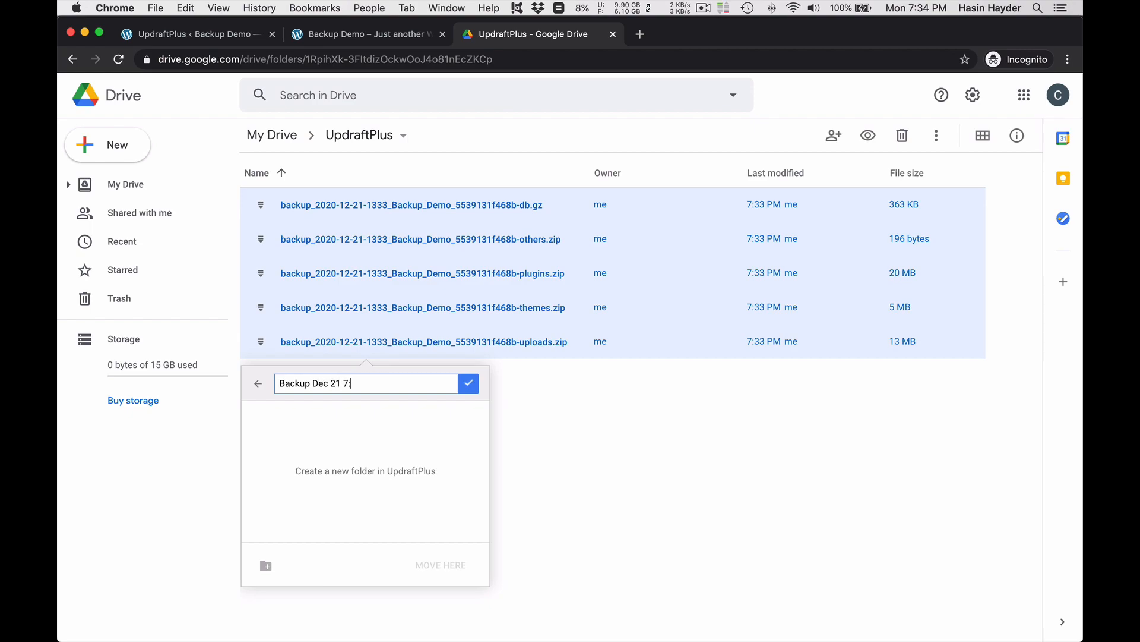
{"action": "type", "text": "34 PM"}
{"action": "left_click", "coordinate": [468, 383]}
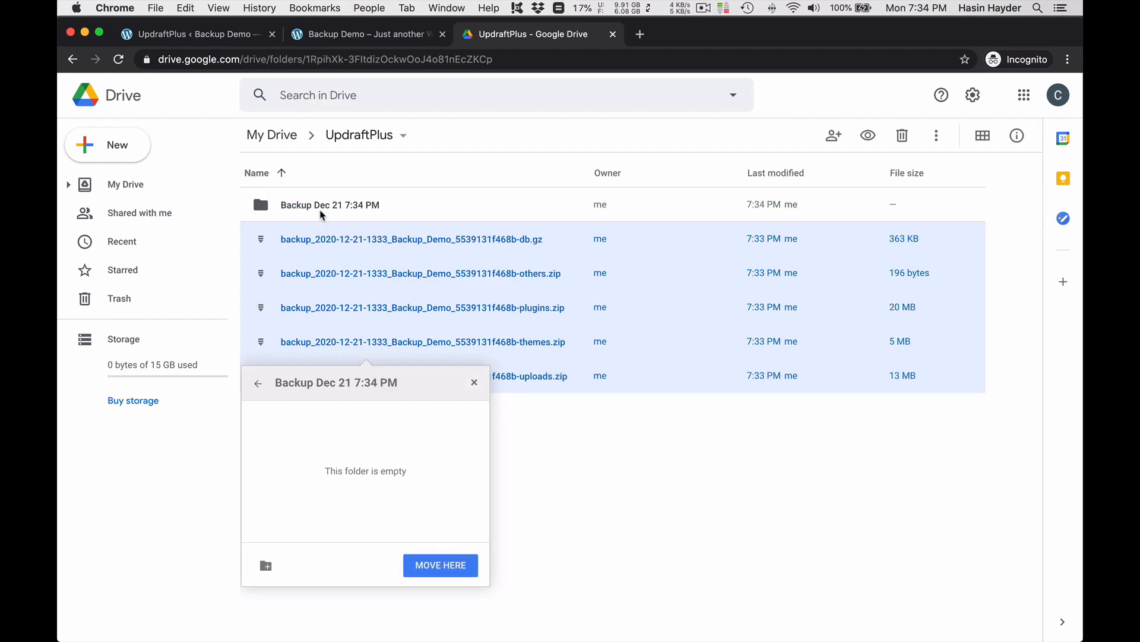
{"action": "left_click", "coordinate": [439, 566]}
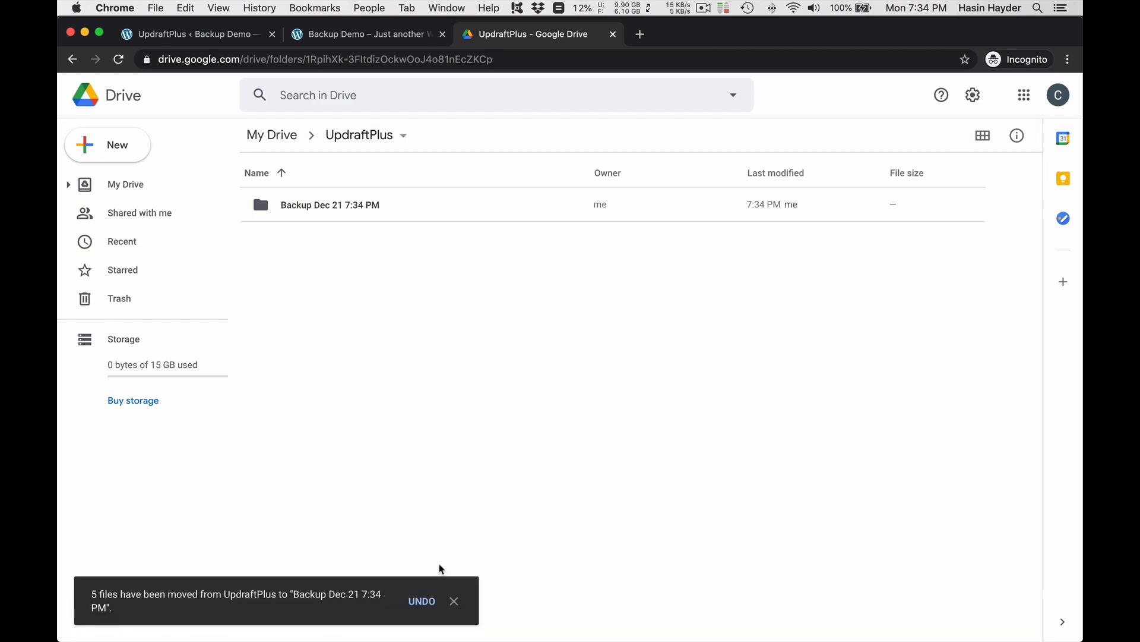
{"action": "double_click", "coordinate": [318, 205]}
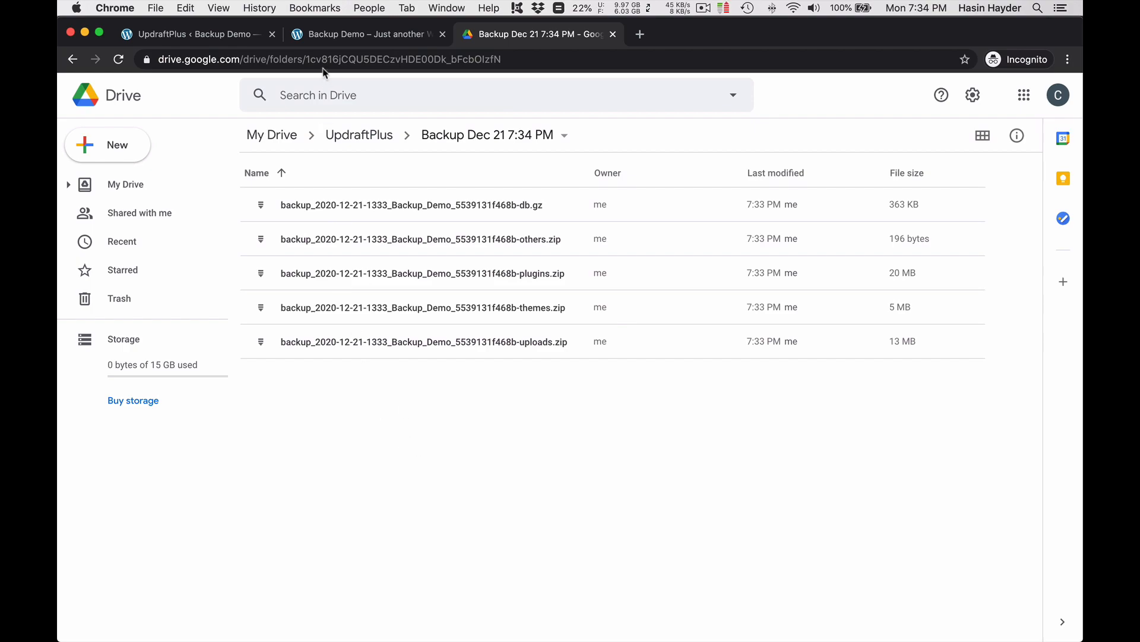
- Switch to the UpdraftPlus backup page and run a new backup with the database only, excluding files, sent to remote storage
{"action": "left_click", "coordinate": [330, 35]}
{"action": "left_click", "coordinate": [190, 35]}
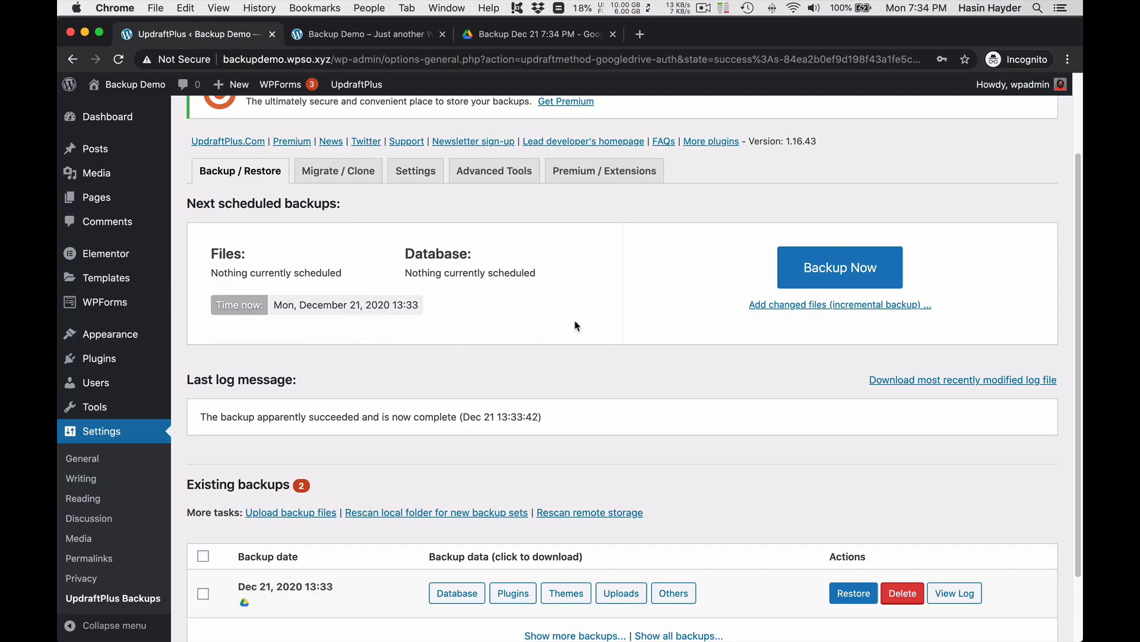
{"action": "scroll", "coordinate": [570, 324], "scroll_direction": "down", "scroll_amount": 3}
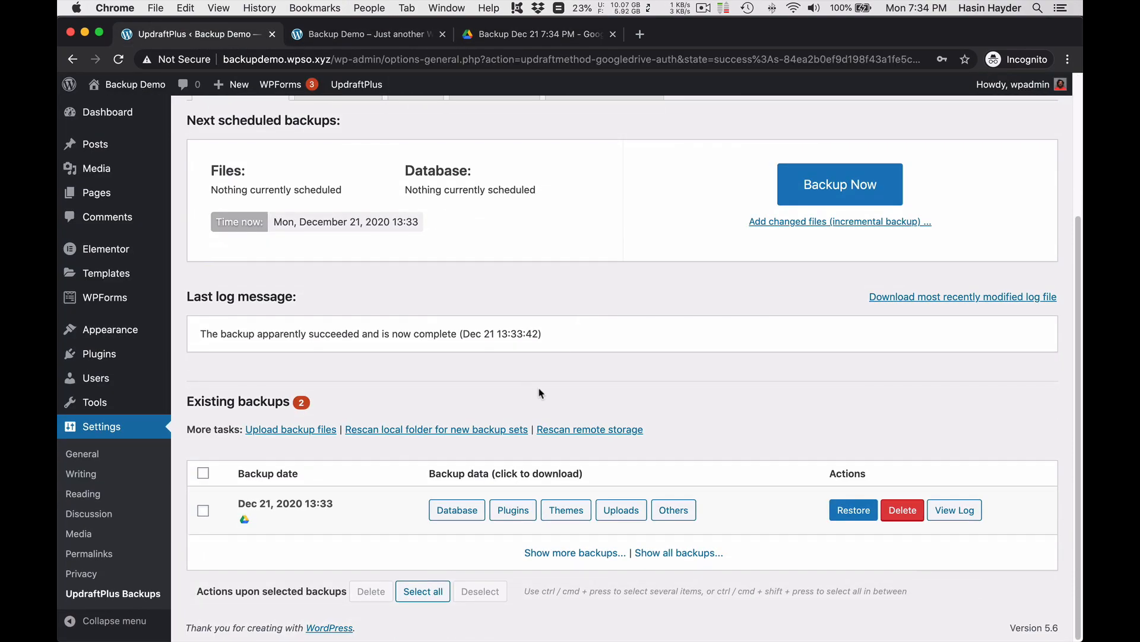
{"action": "left_click", "coordinate": [838, 183]}
{"action": "left_click", "coordinate": [382, 271]}
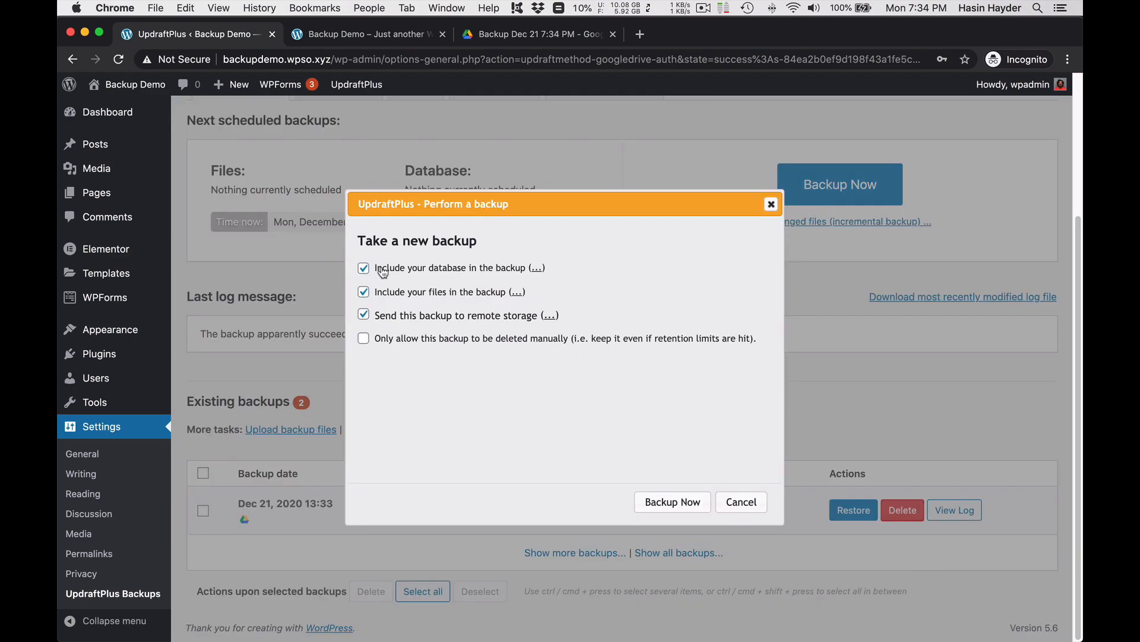
{"action": "left_click", "coordinate": [379, 294]}
{"action": "left_click", "coordinate": [381, 272]}
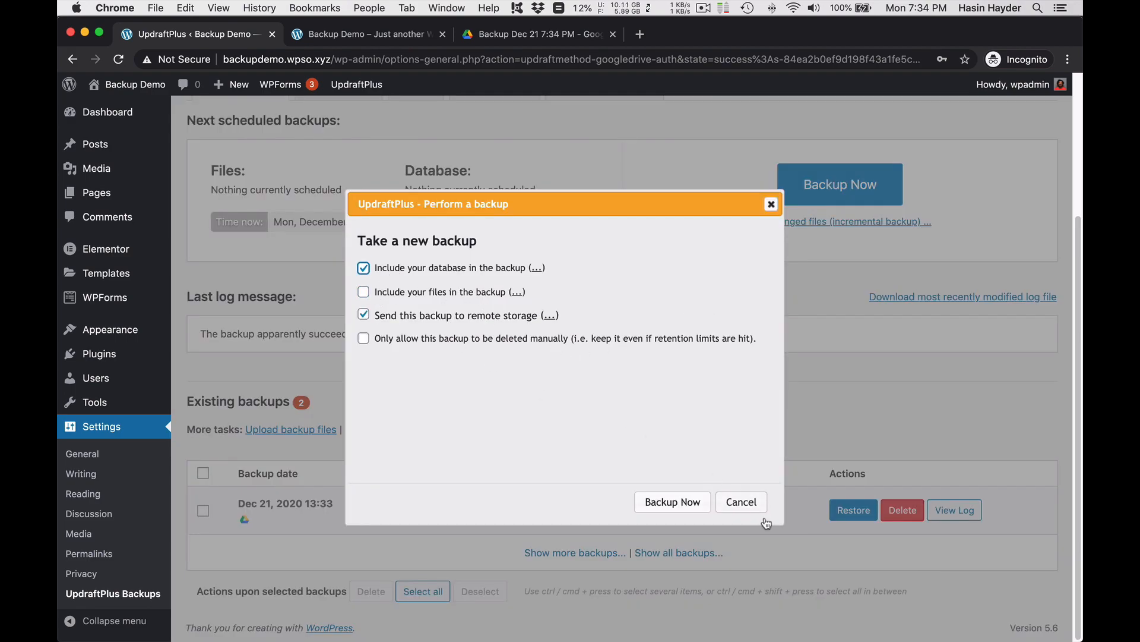
{"action": "left_click", "coordinate": [668, 504]}
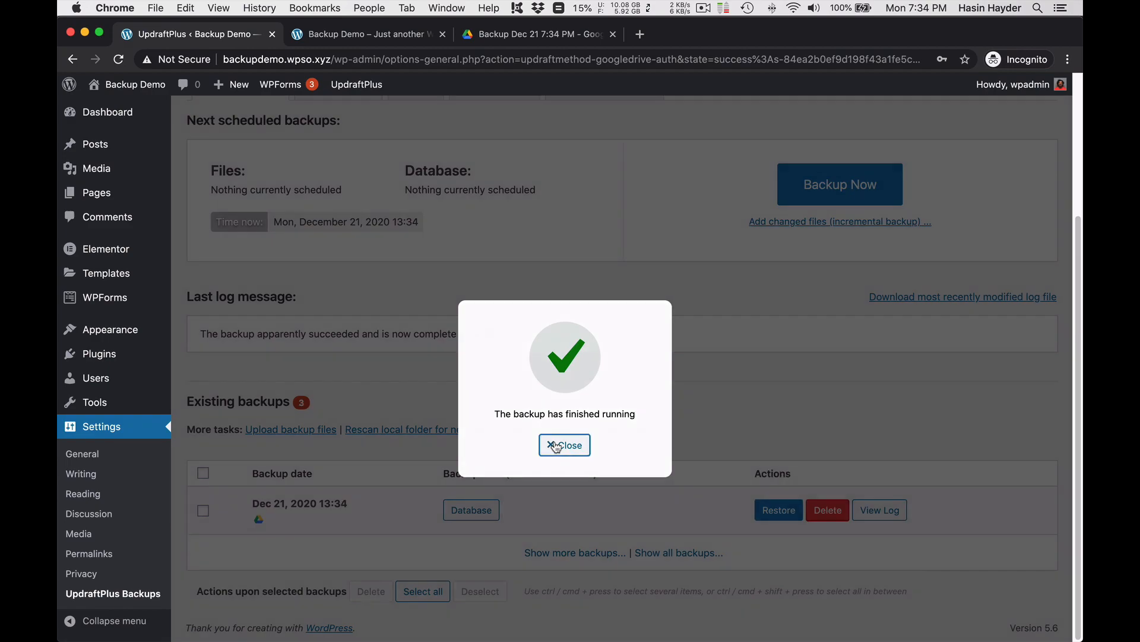
{"action": "left_click", "coordinate": [555, 440]}
- In Google Drive, move the new database archive into a new UpdraftPlus subfolder named "Backup DB Dec 21 7:35 PM", and open the "Backup Dec 21 7:34 PM" folder
{"action": "left_click", "coordinate": [494, 39]}
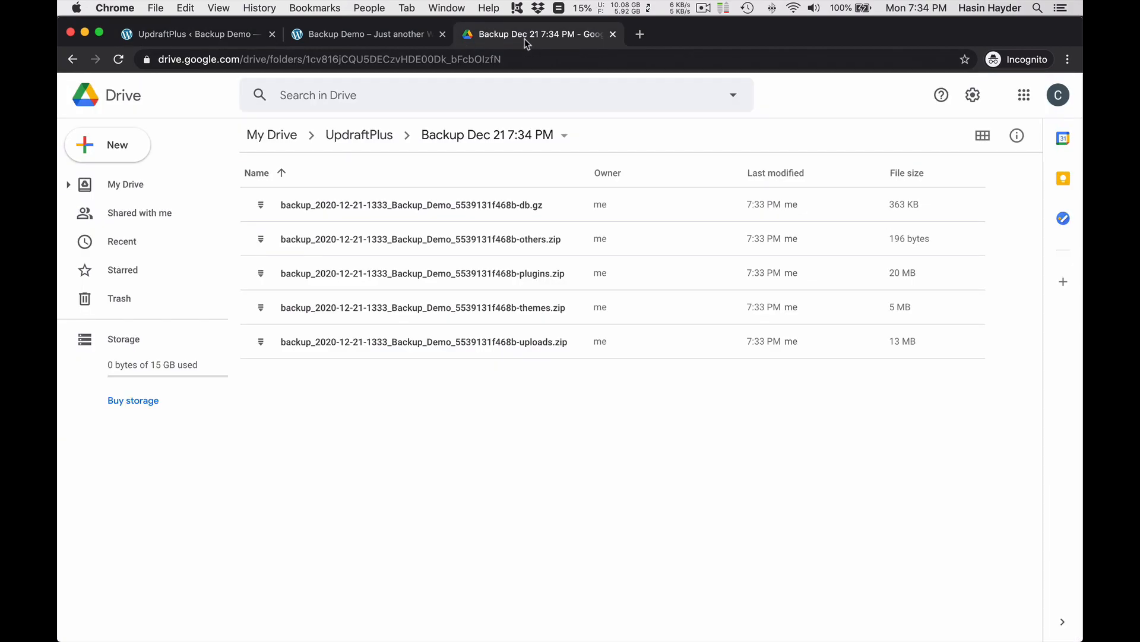
{"action": "left_click", "coordinate": [274, 137]}
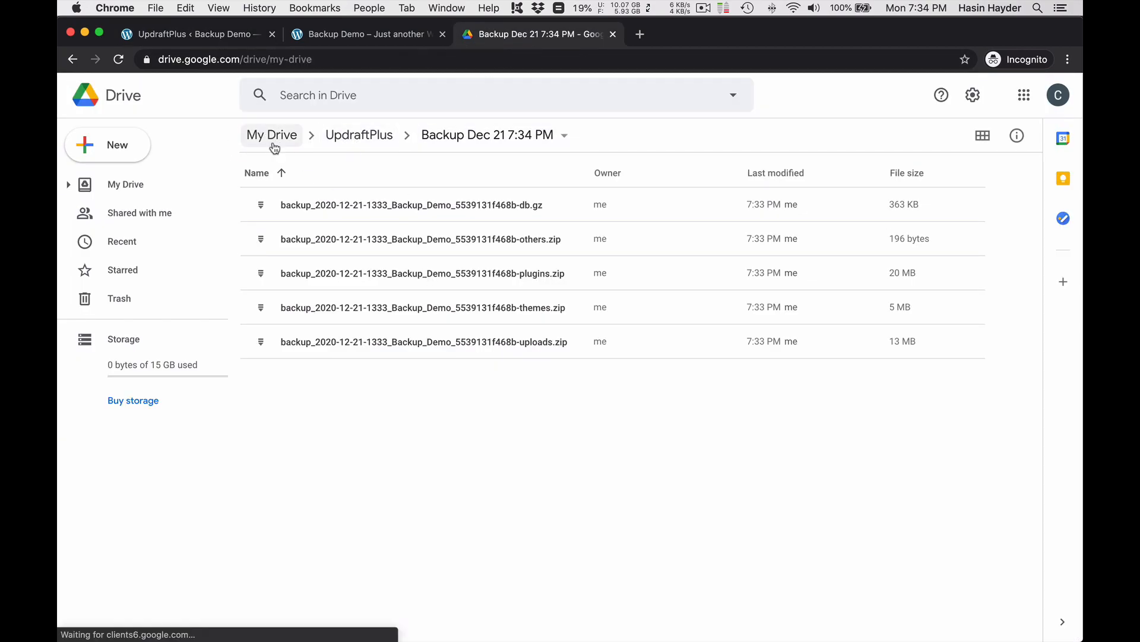
{"action": "double_click", "coordinate": [293, 206]}
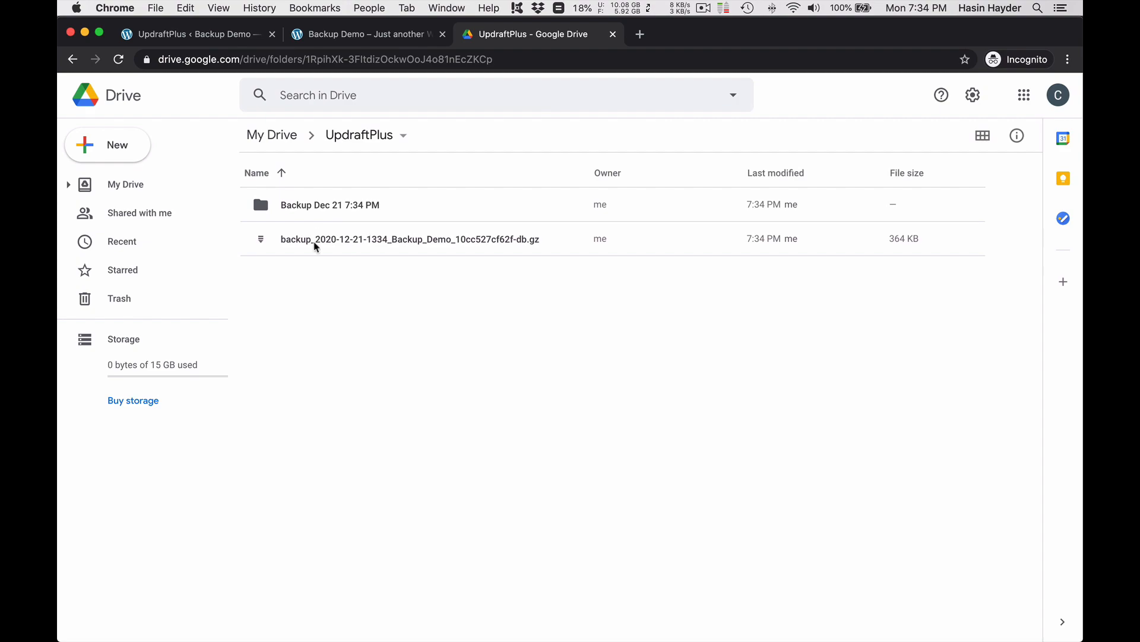
{"action": "right_click", "coordinate": [318, 239]}
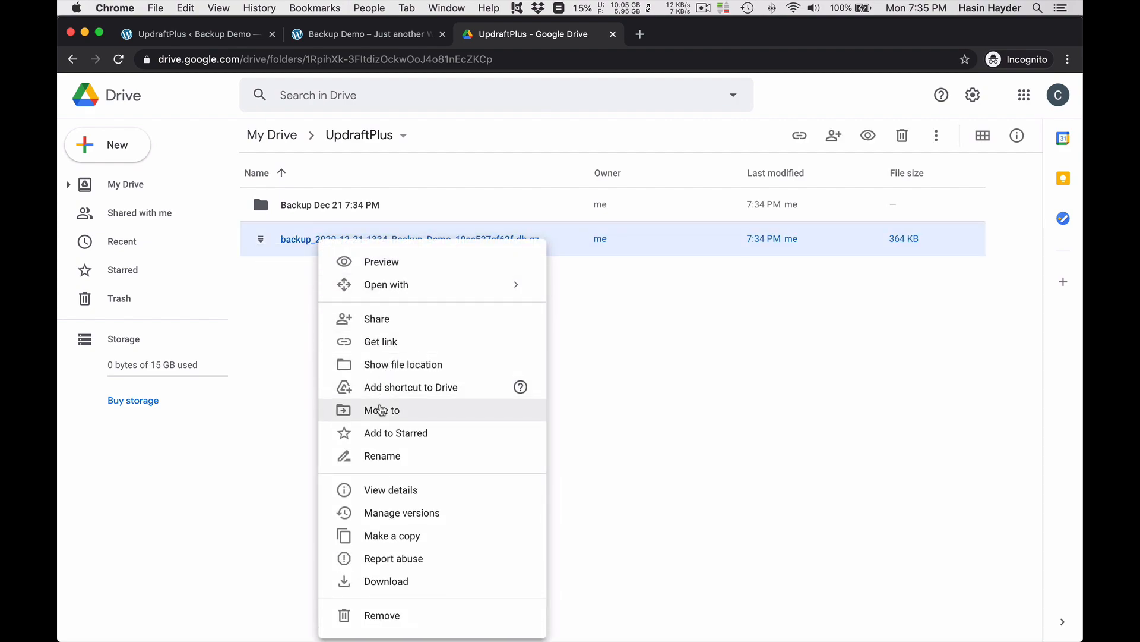
{"action": "left_click", "coordinate": [382, 410]}
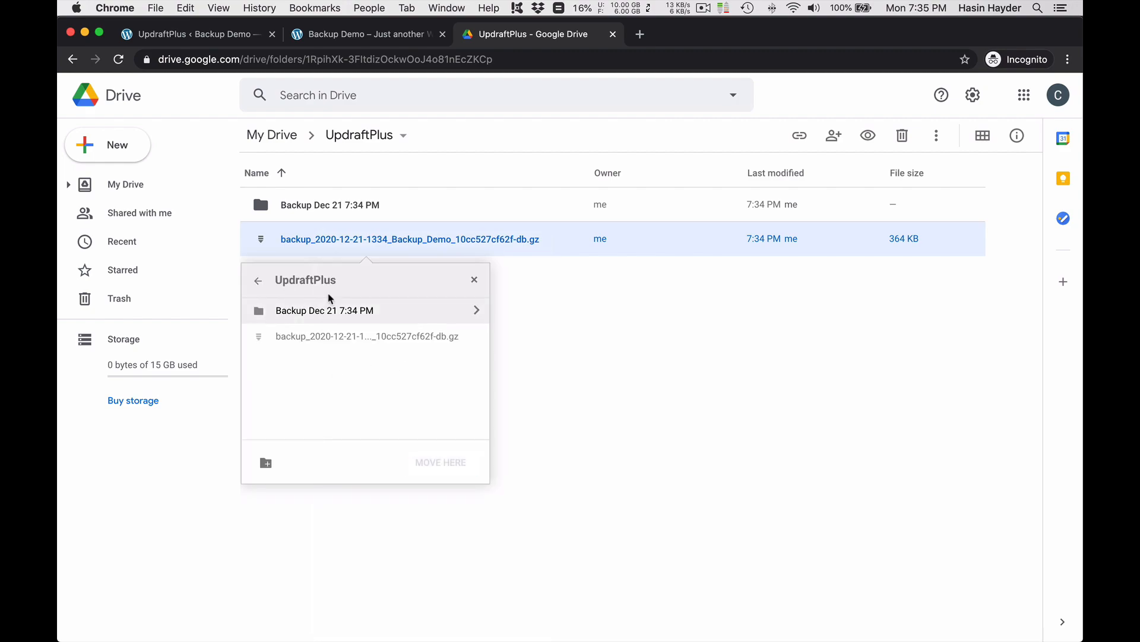
{"action": "left_click", "coordinate": [265, 463]}
{"action": "type", "text": "Backup"}
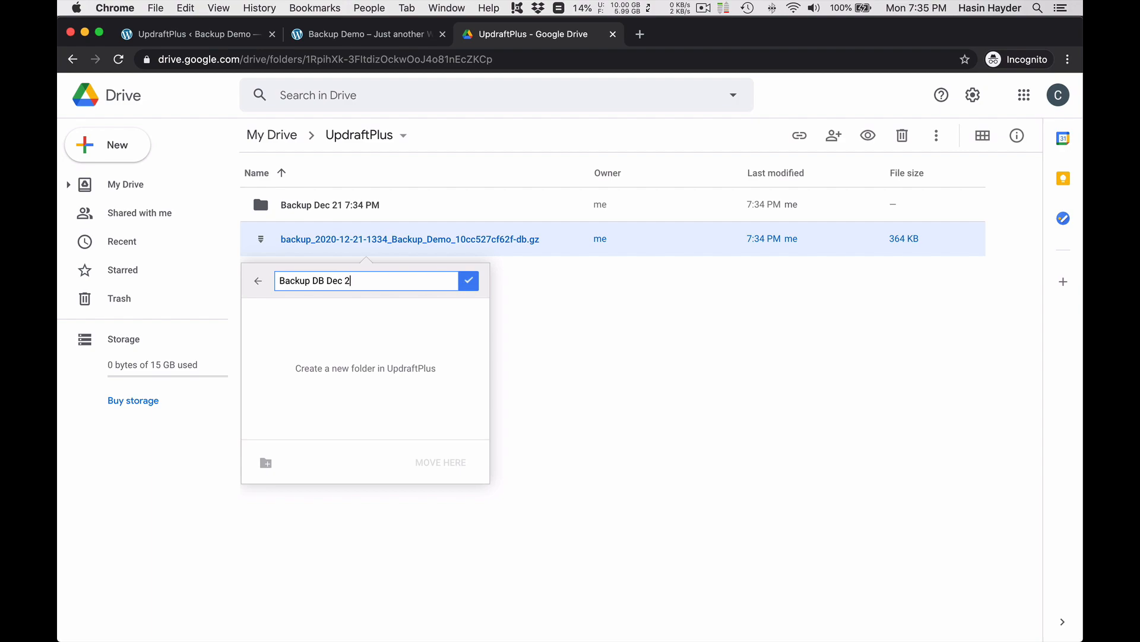
{"action": "type", "text": "DB Dec 21 7"}
{"action": "left_click", "coordinate": [474, 286]}
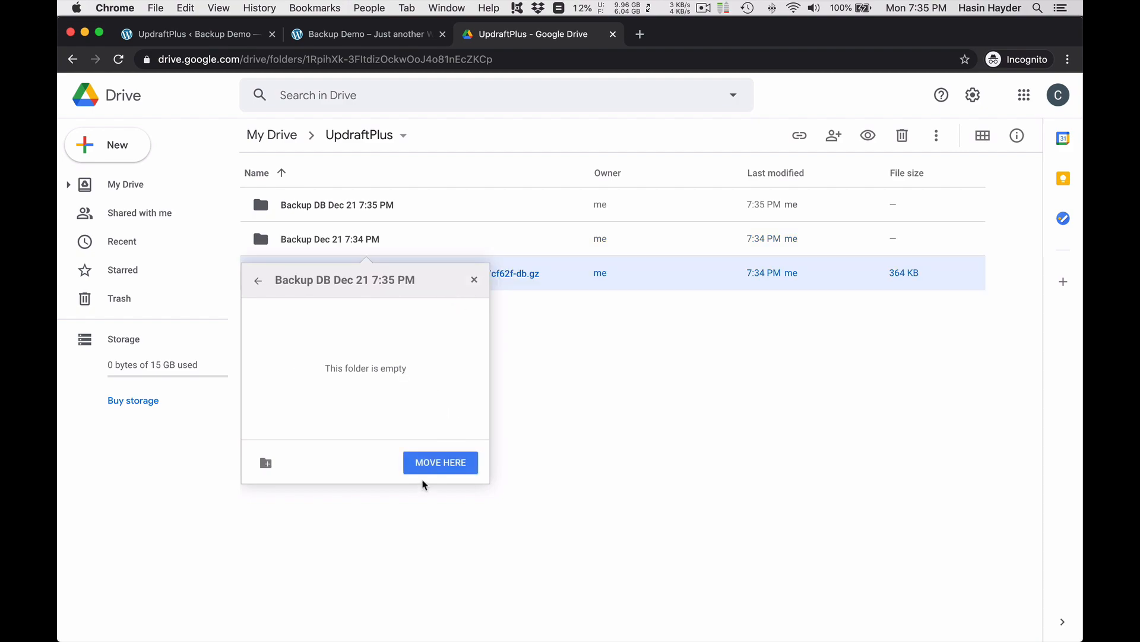
{"action": "left_click", "coordinate": [423, 474]}
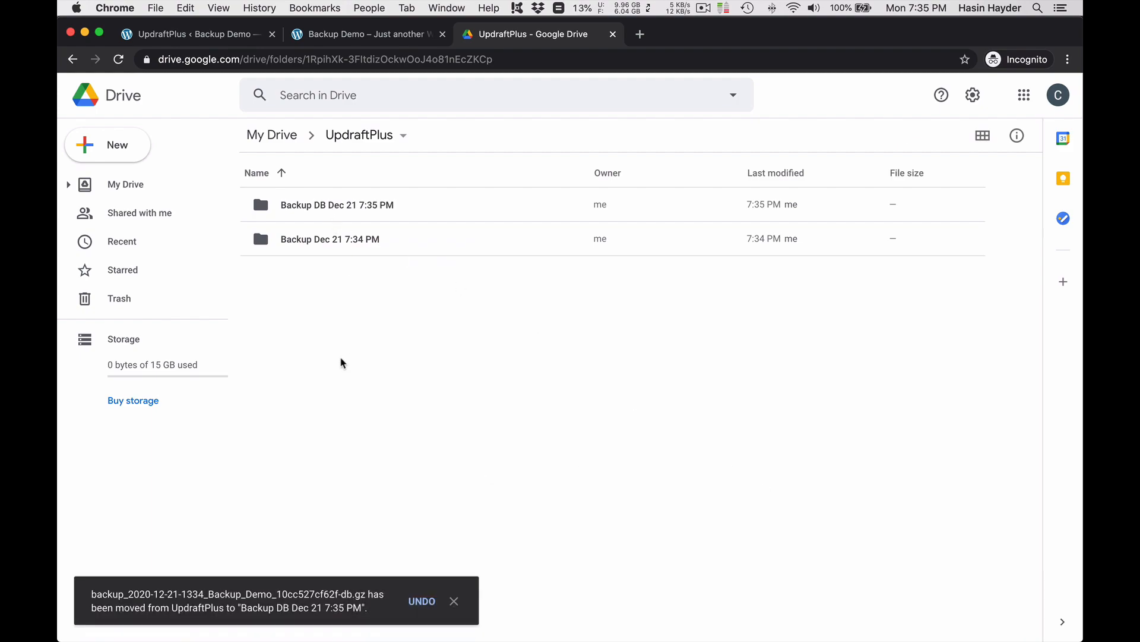
{"action": "double_click", "coordinate": [309, 240]}
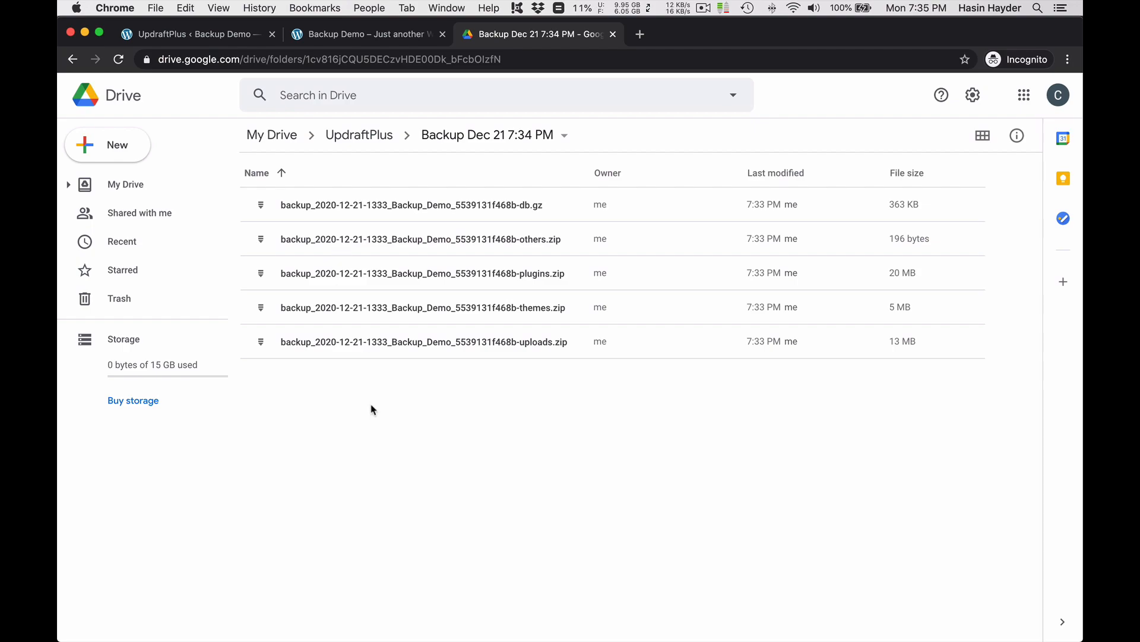
- Return to the UpdraftPlus page, reveal the area for uploading backup files, and show more existing backups
{"action": "left_click", "coordinate": [215, 34]}
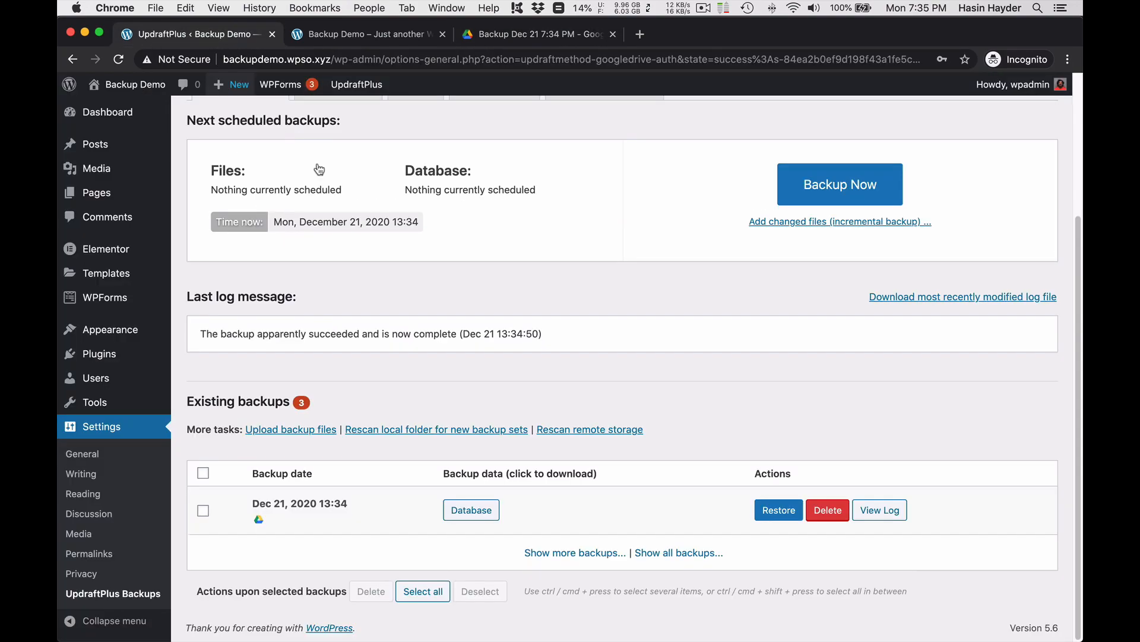
{"action": "left_click", "coordinate": [297, 431]}
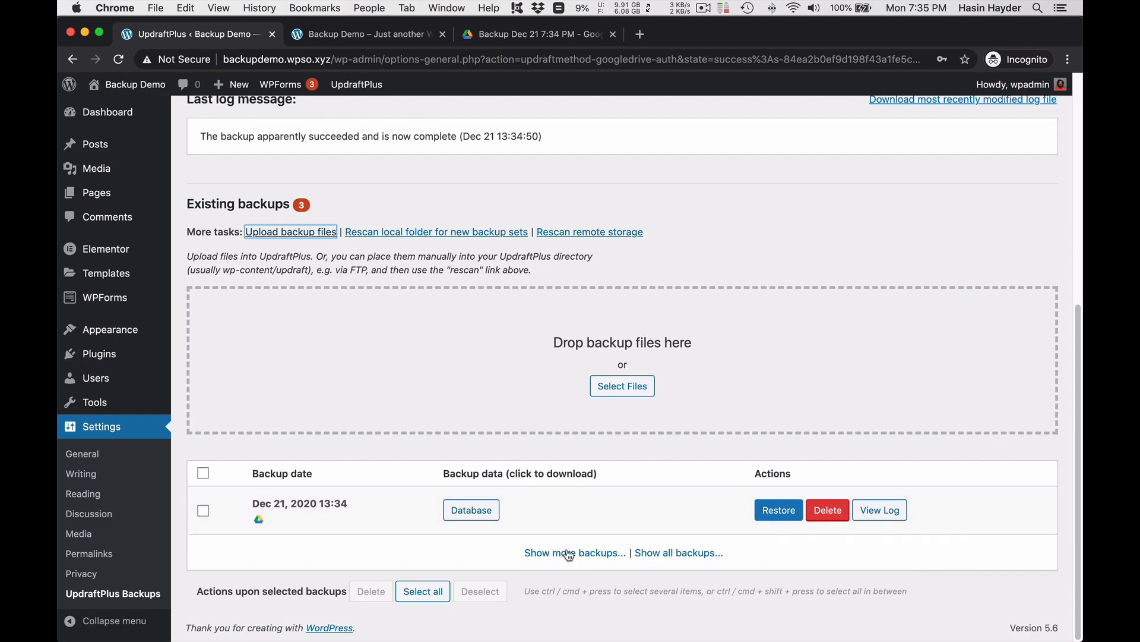
{"action": "left_click", "coordinate": [541, 553]}
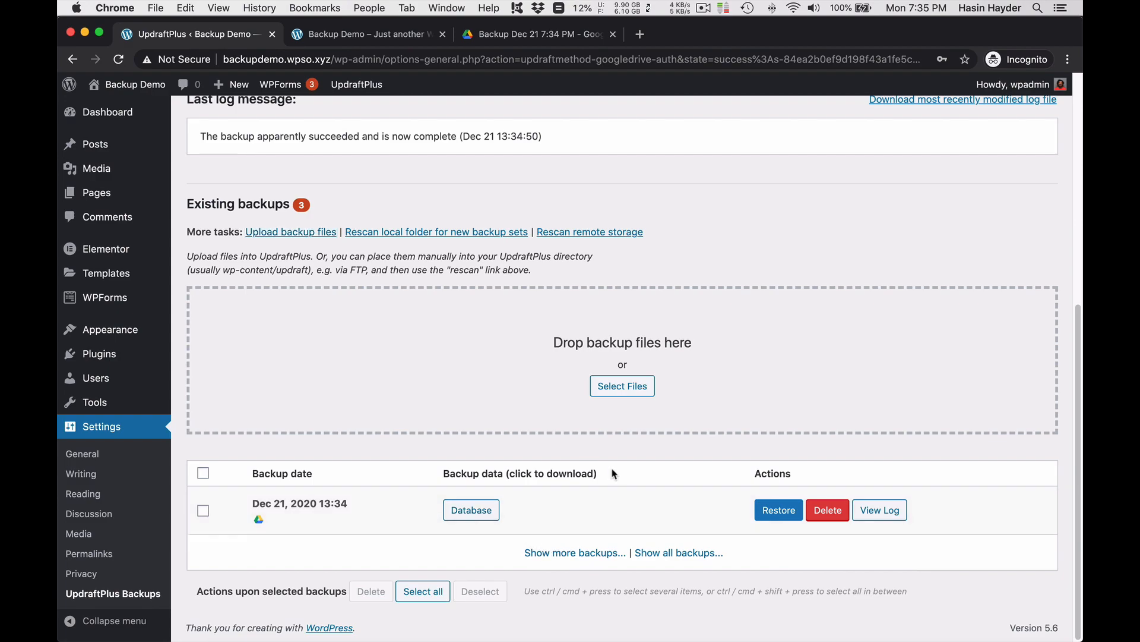
{"action": "scroll", "coordinate": [542, 471], "scroll_direction": "down", "scroll_amount": 2}
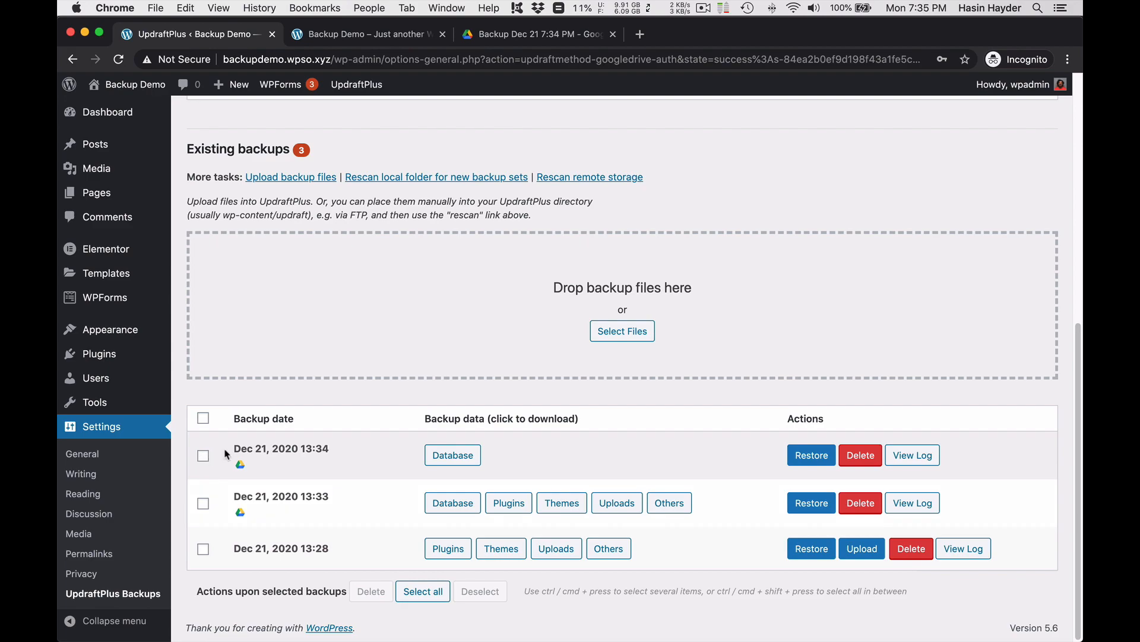
- Start deleting the Dec 21, 2020 13:34 backup with remote storage deletion turned off, and cancel after viewing the UpdraftPlus folder in Google Drive
{"action": "left_click", "coordinate": [204, 457]}
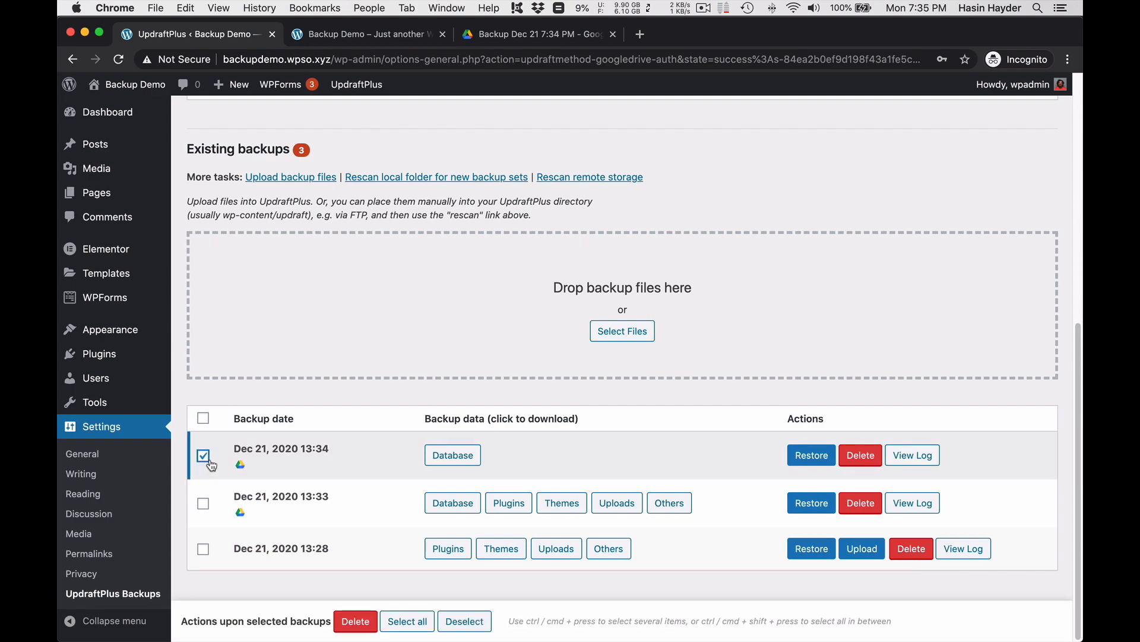
{"action": "left_click", "coordinate": [364, 621]}
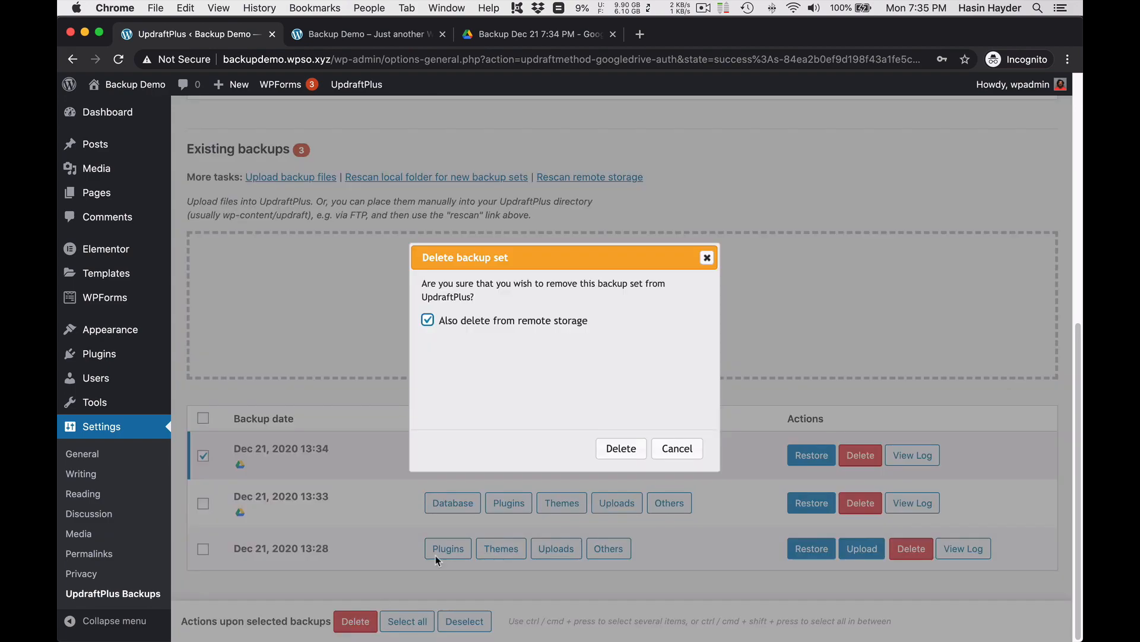
{"action": "left_click", "coordinate": [477, 323]}
{"action": "left_click", "coordinate": [508, 35]}
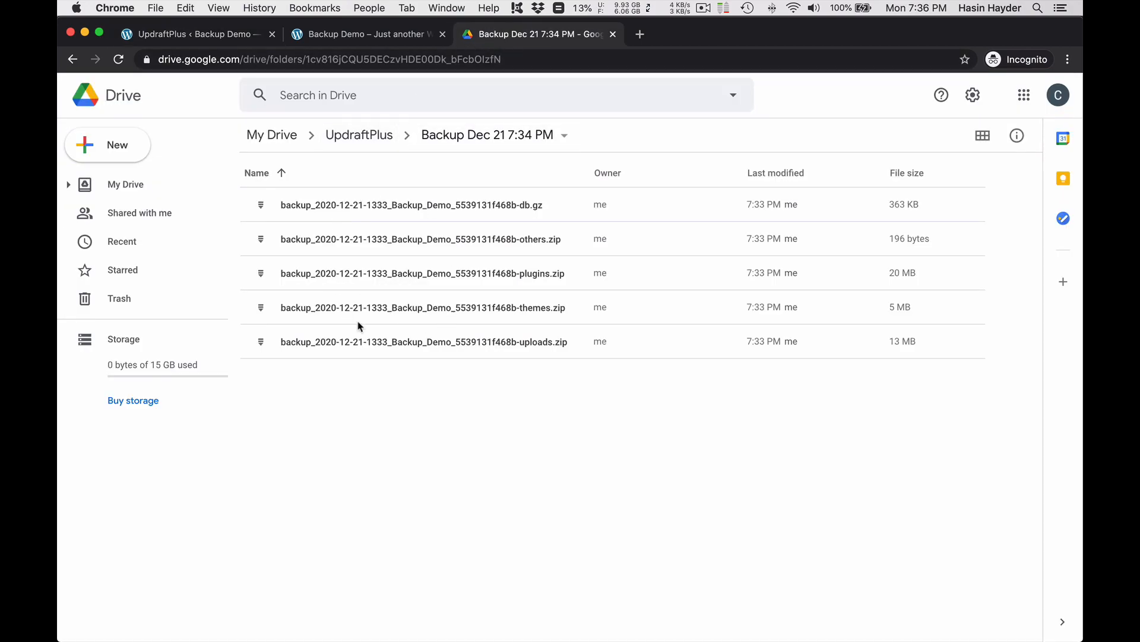
{"action": "left_click", "coordinate": [355, 140]}
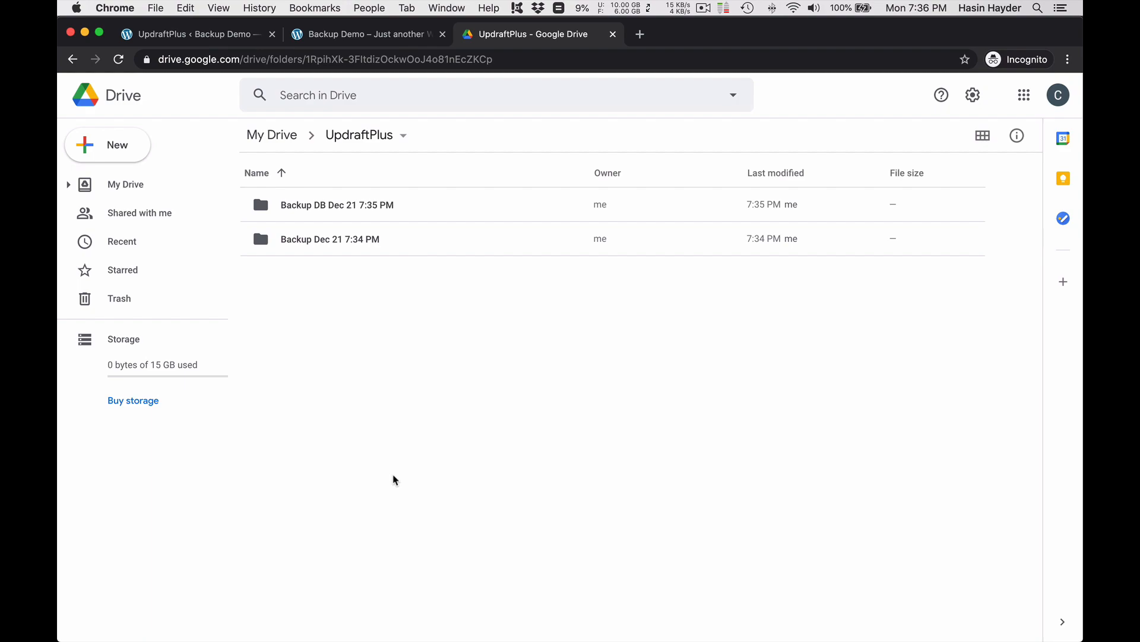
{"action": "left_click", "coordinate": [252, 36]}
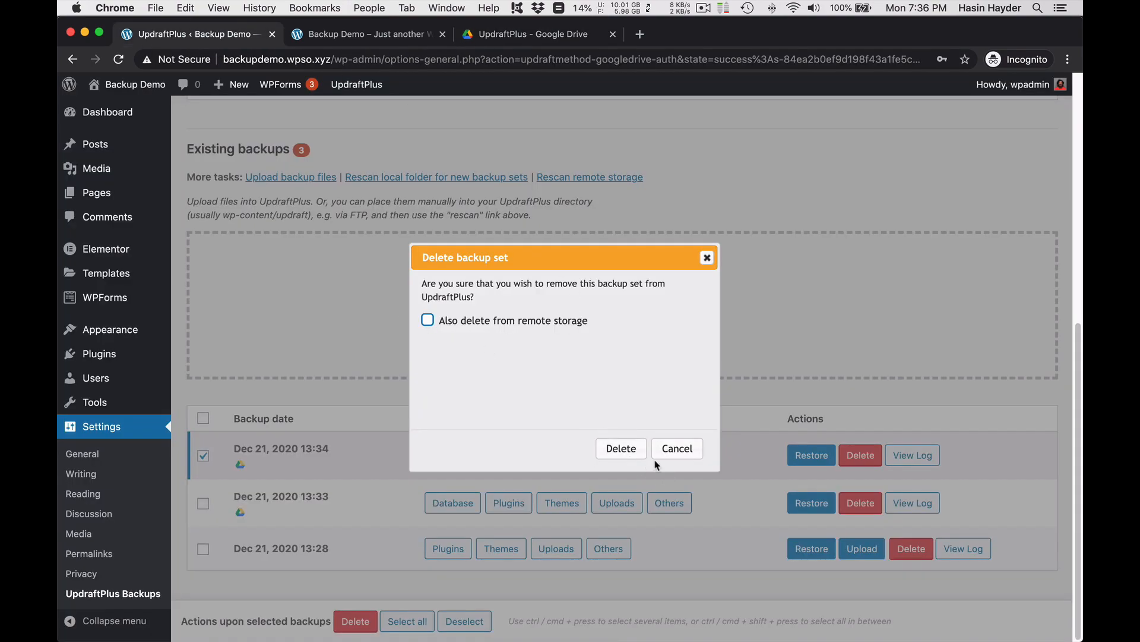
{"action": "left_click", "coordinate": [682, 455]}
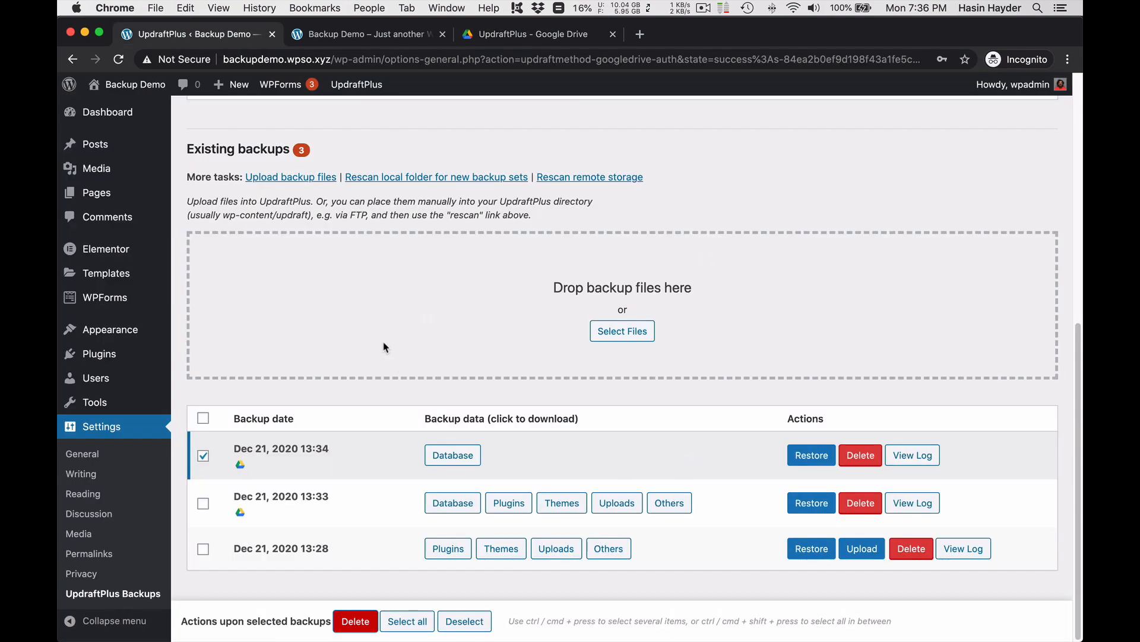
- Search the WordPress plugins available to add for "updraftplus"
{"action": "scroll", "coordinate": [383, 348], "scroll_direction": "up", "scroll_amount": 10}
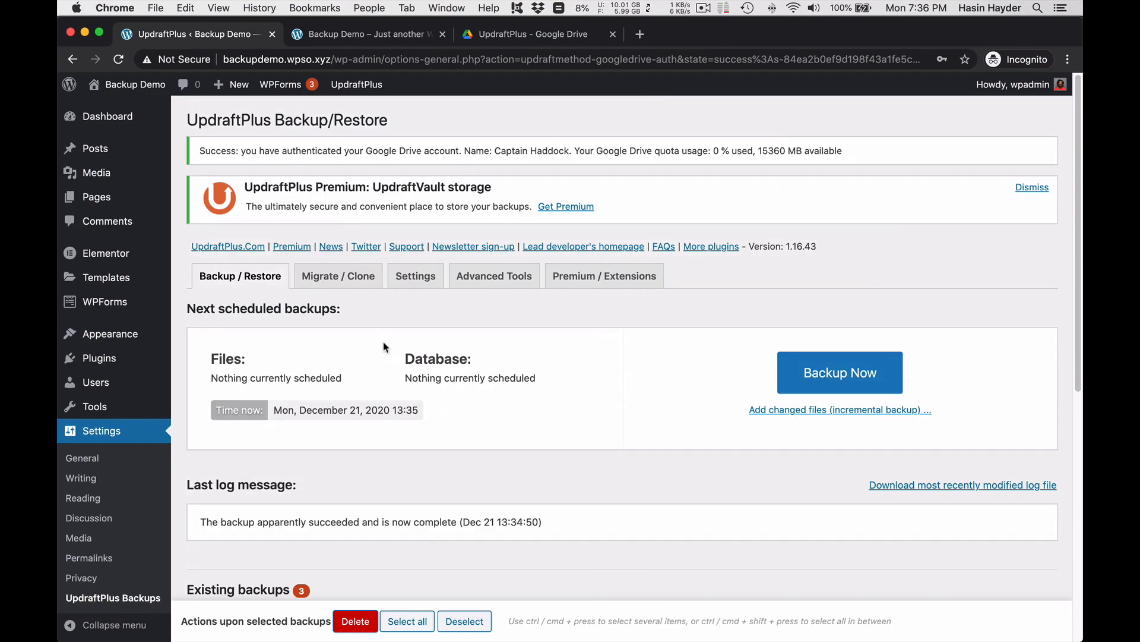
{"action": "left_click", "coordinate": [114, 360]}
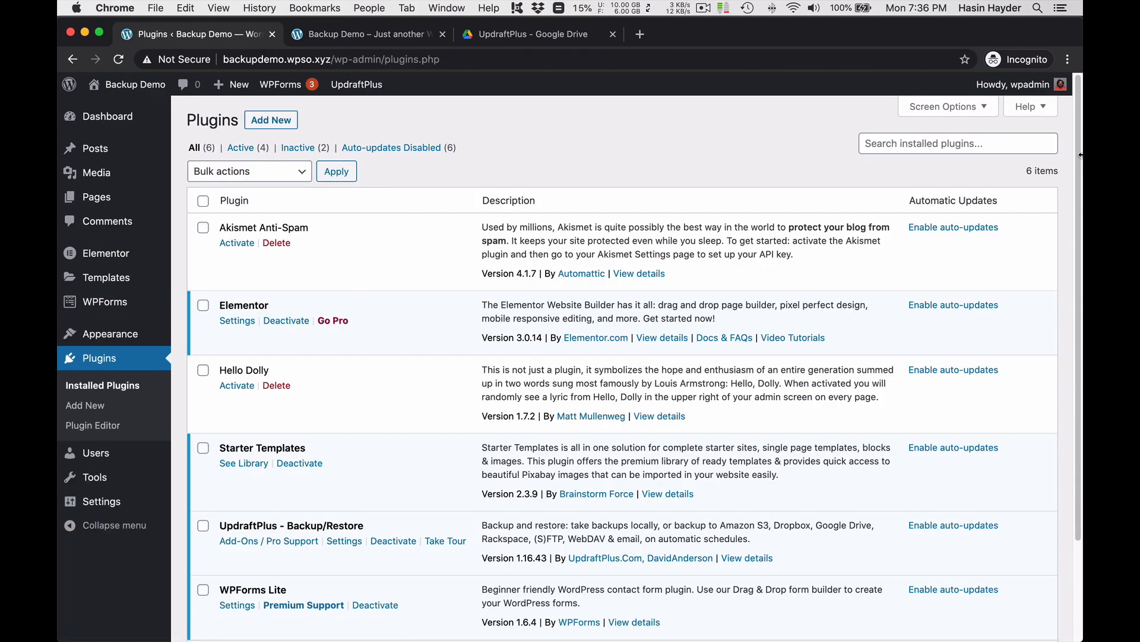
{"action": "left_click", "coordinate": [276, 121]}
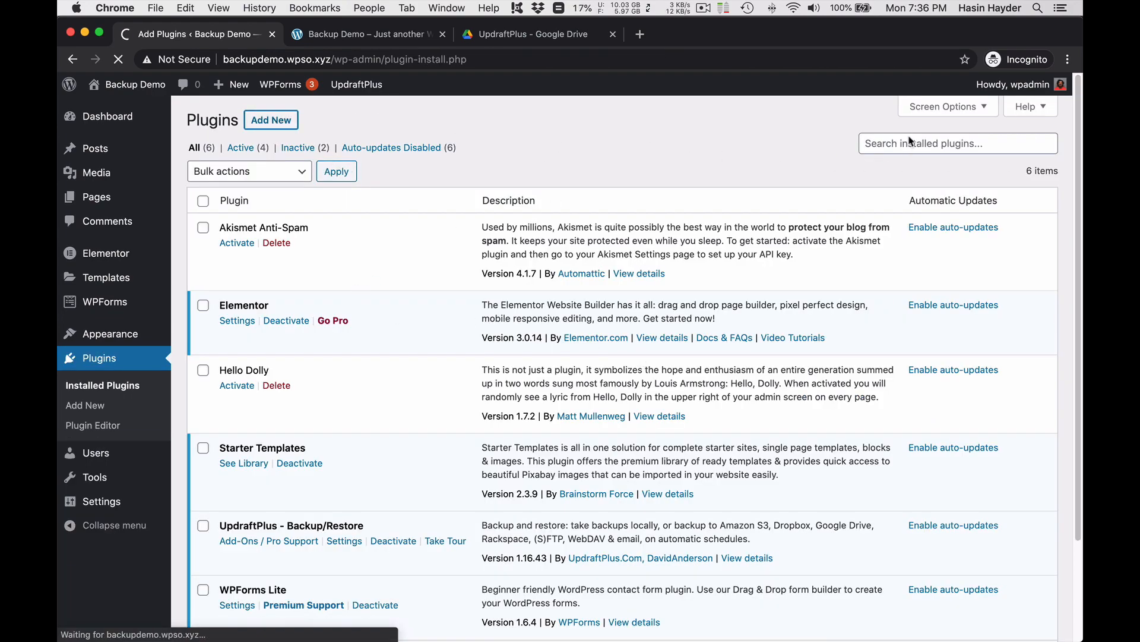
{"action": "left_click", "coordinate": [874, 161]}
{"action": "type", "text": "updraftplus"}
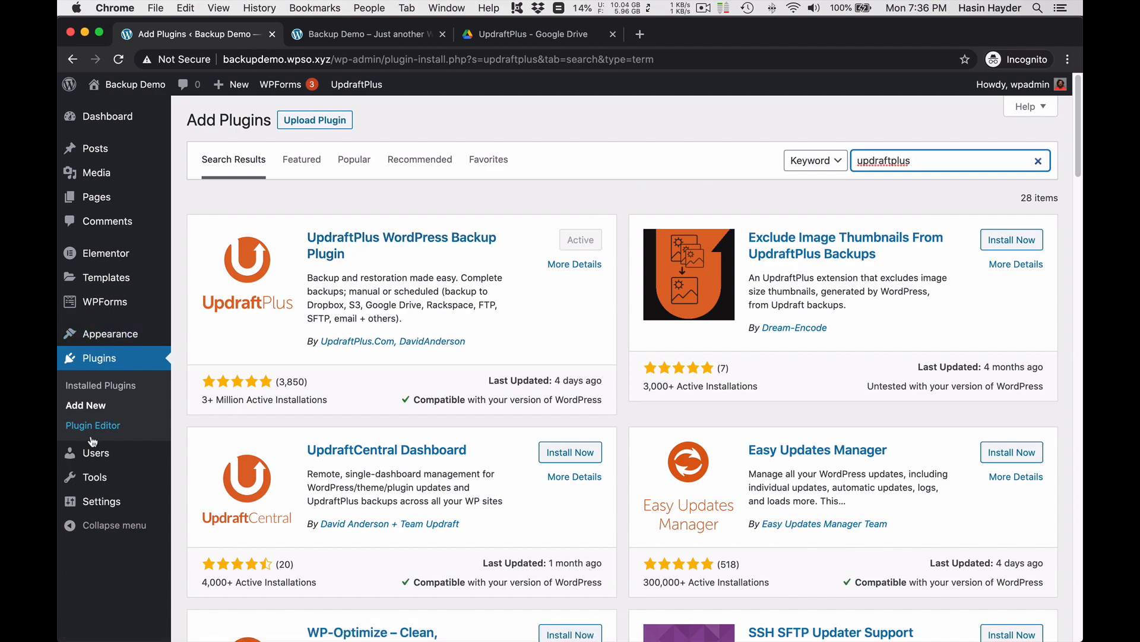
- Open the UpdraftPlus Backups page and review the list of existing backups
{"action": "mouse_move", "coordinate": [96, 508]}
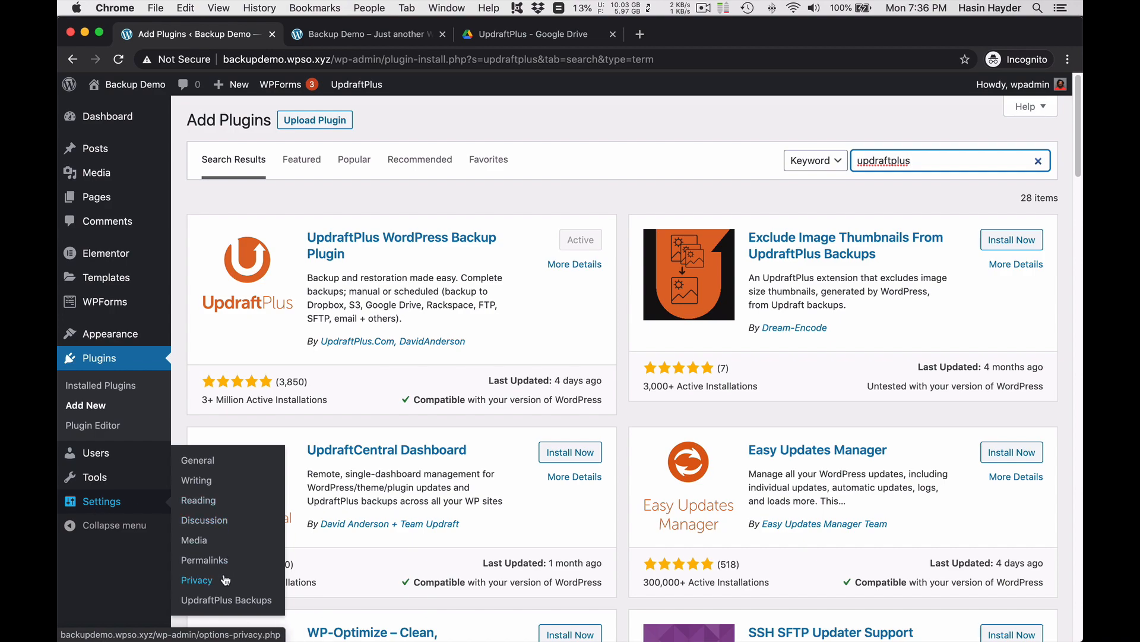
{"action": "left_click", "coordinate": [231, 602]}
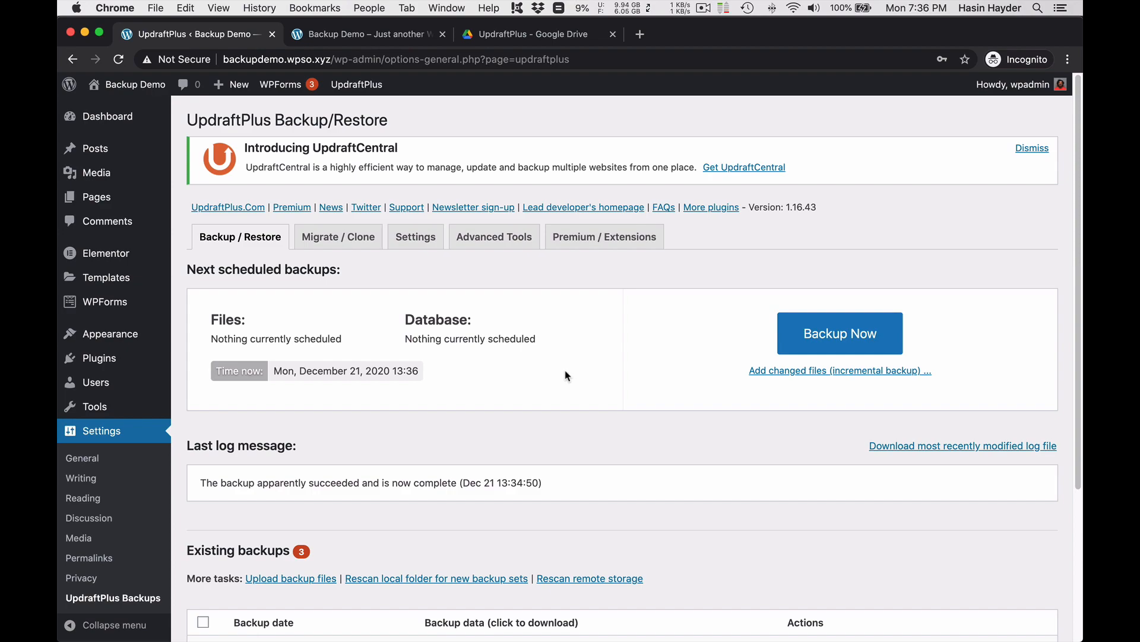
{"action": "scroll", "coordinate": [566, 376], "scroll_direction": "down", "scroll_amount": 4}
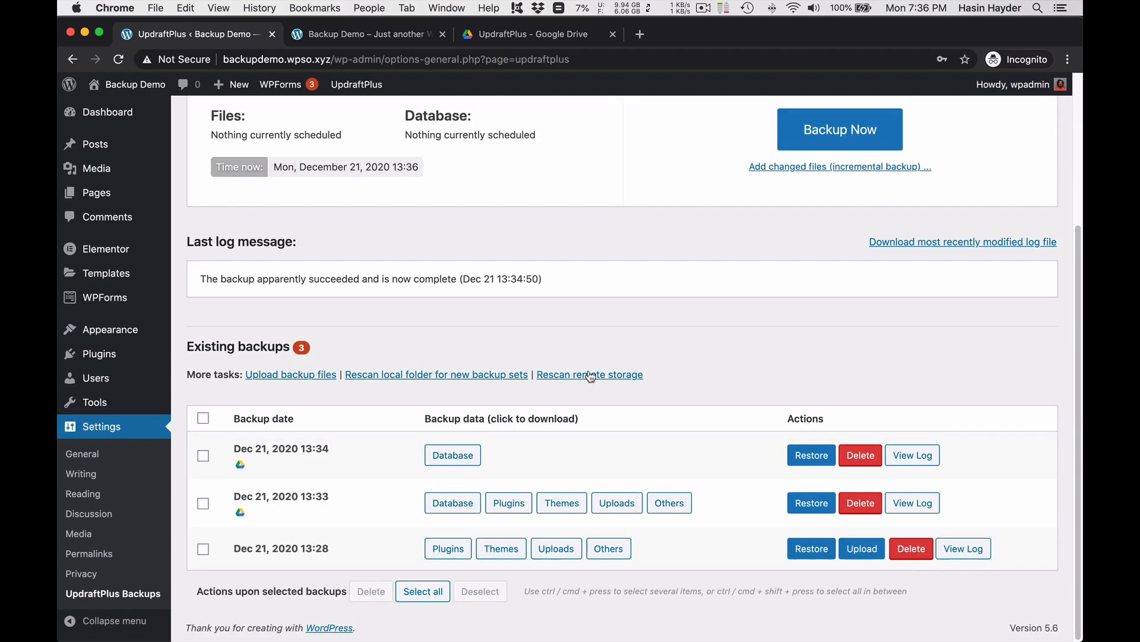